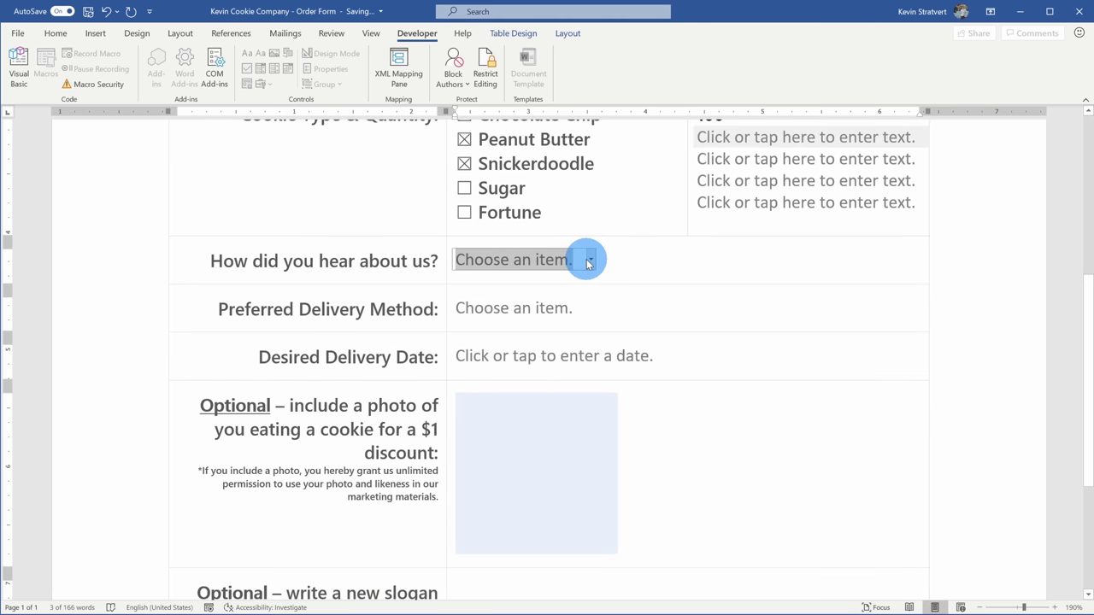
- Choose 'Tutorial videos on YouTube' as the source and set the delivery date to November 27
left_click(589, 259)
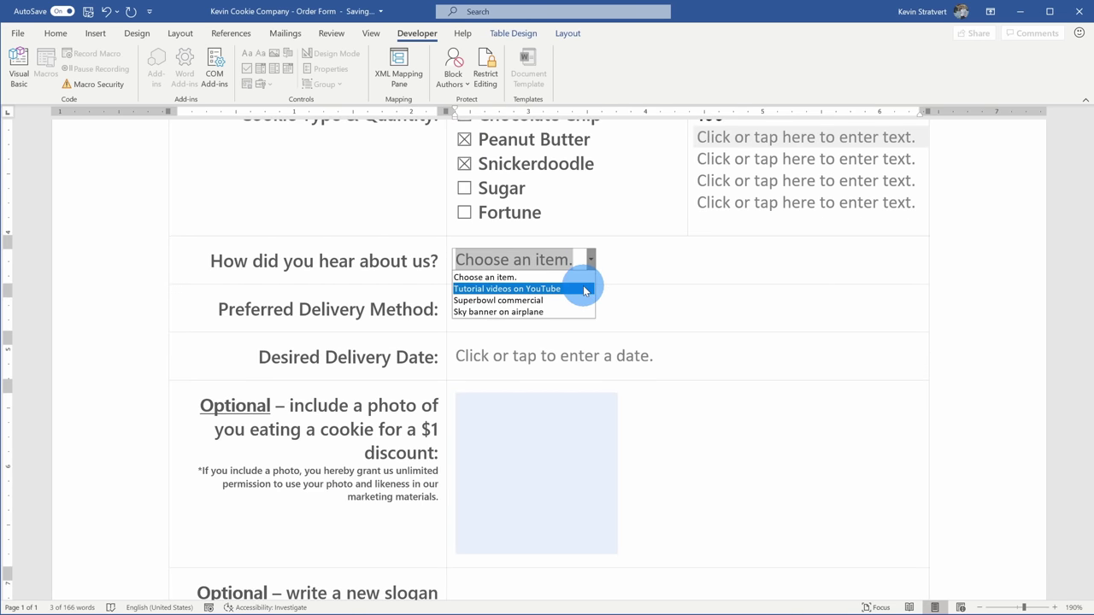
left_click(585, 290)
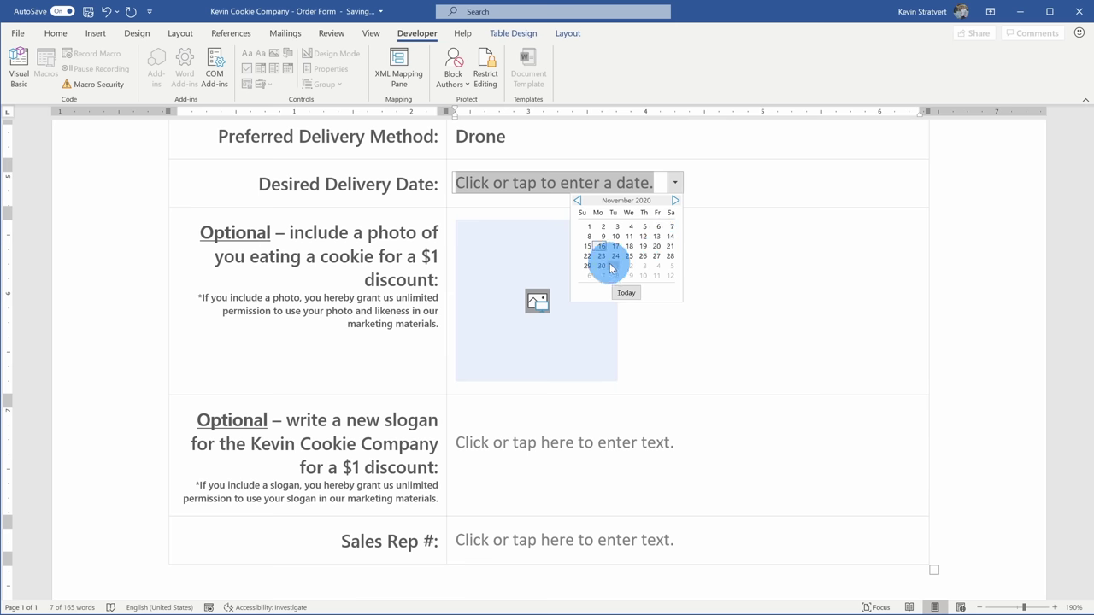
left_click(656, 256)
scroll(655, 256, "down", 1)
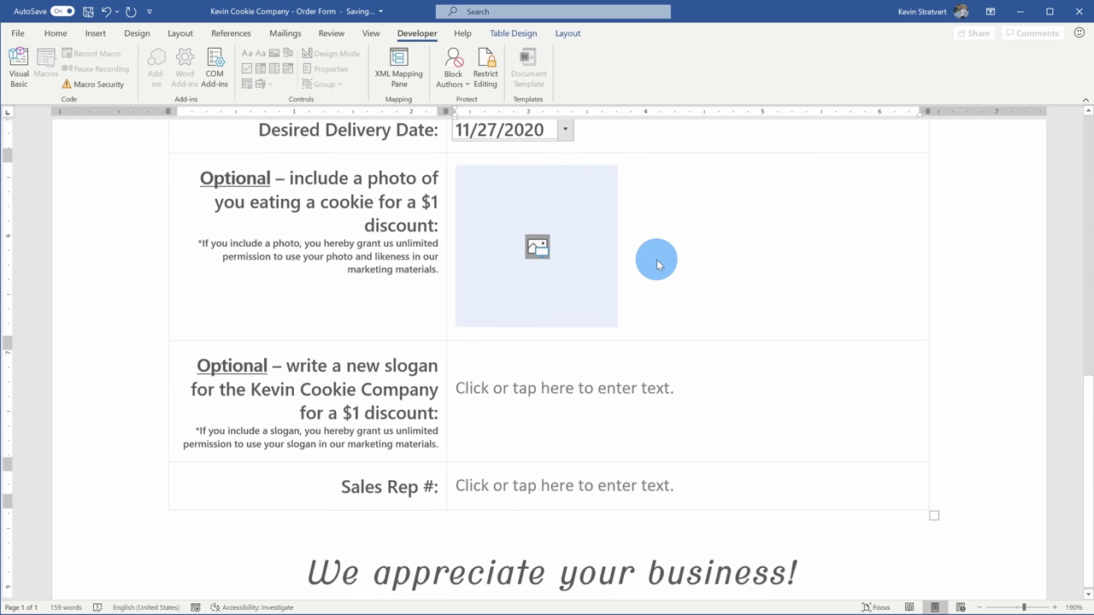
scroll(599, 381, "up", 1)
scroll(723, 395, "up", 10)
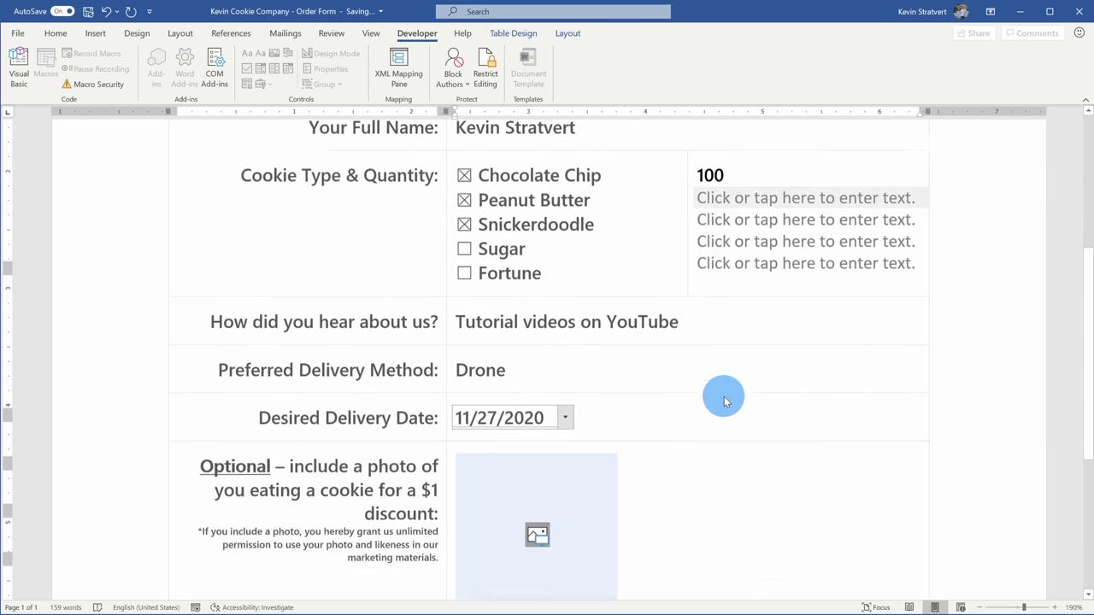
scroll(911, 336, "down", 1)
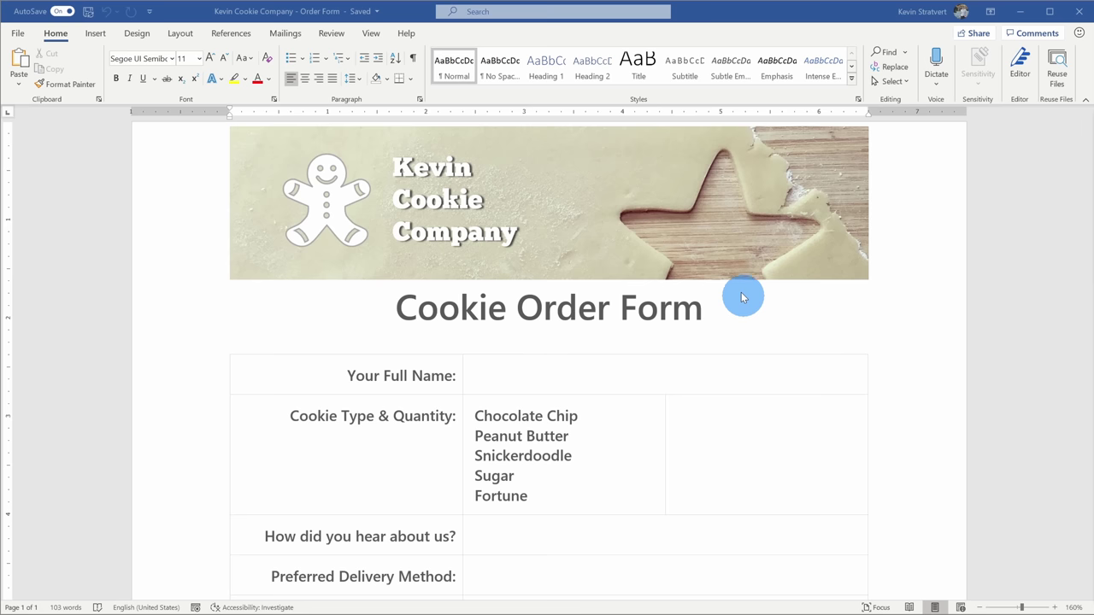
scroll(474, 314, "down", 2)
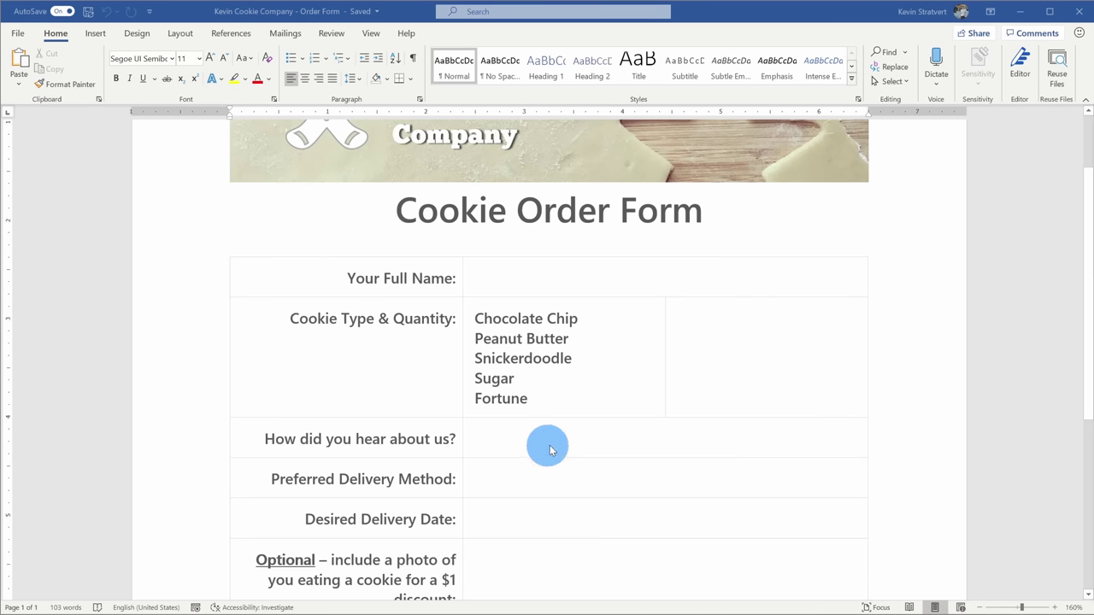
scroll(572, 306, "down", 2)
scroll(530, 299, "down", 1)
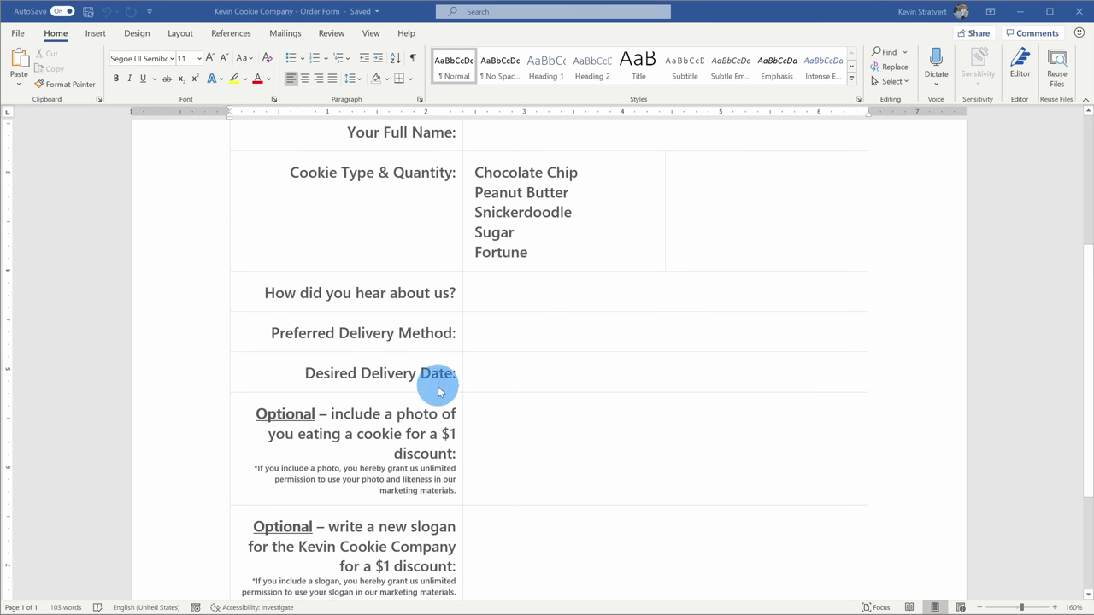
scroll(506, 502, "up", 2)
scroll(505, 501, "up", 2)
left_click(541, 324)
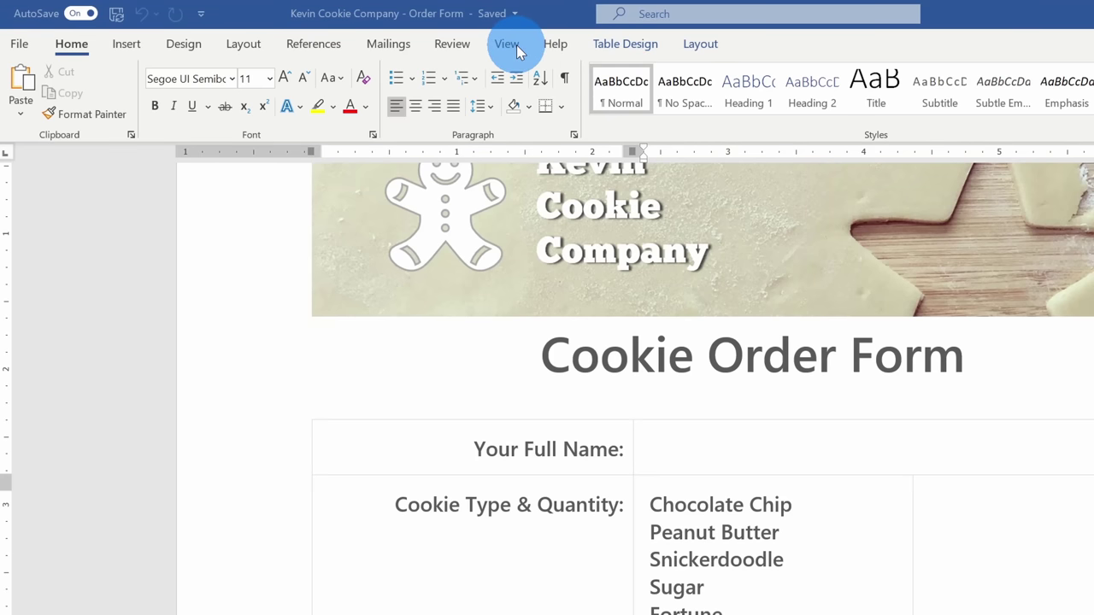
- Enable the Developer tab under Main Tabs in Customize the Ribbon and apply it
right_click(577, 93)
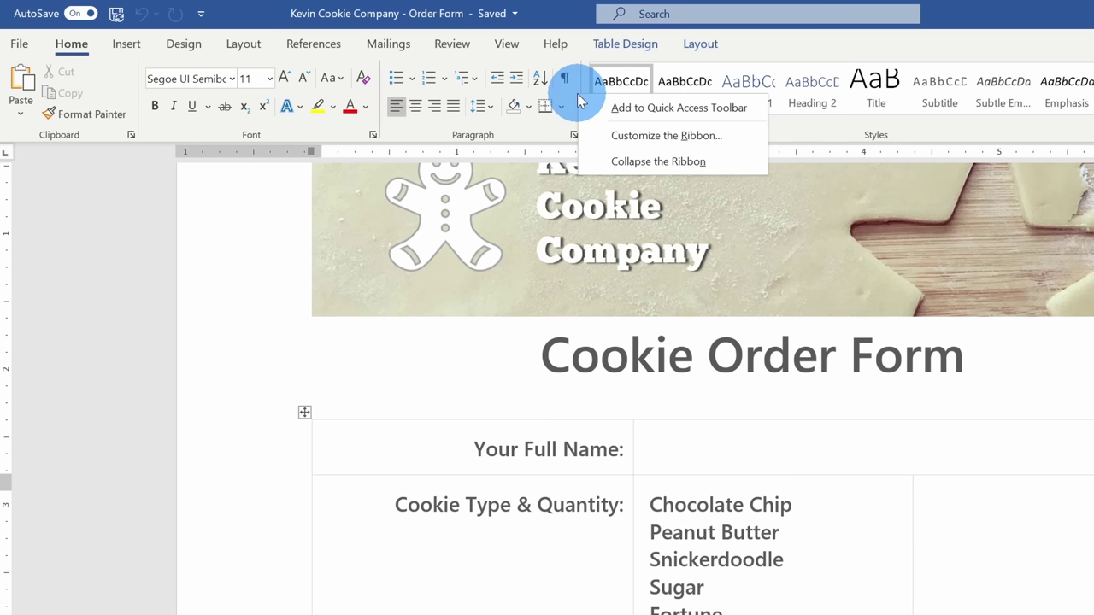
left_click(730, 133)
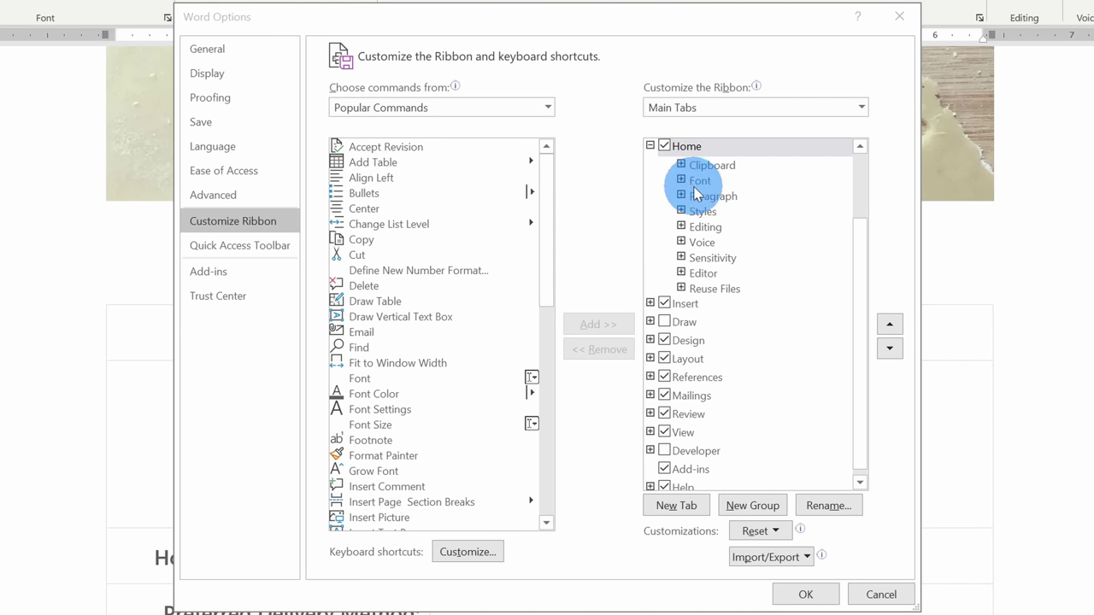
scroll(713, 231, "down", 1)
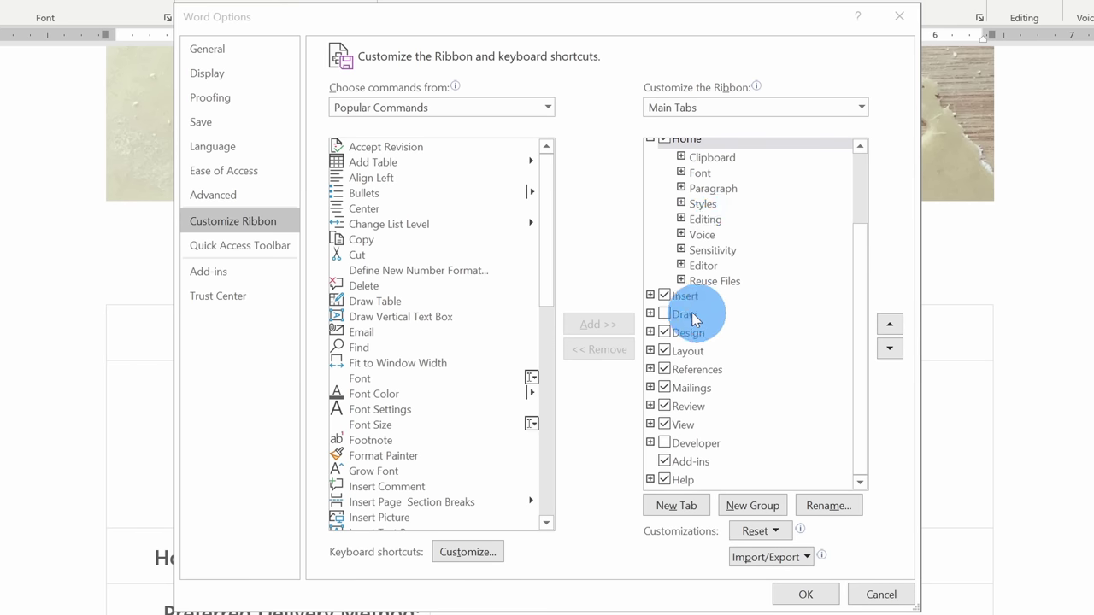
left_click(664, 442)
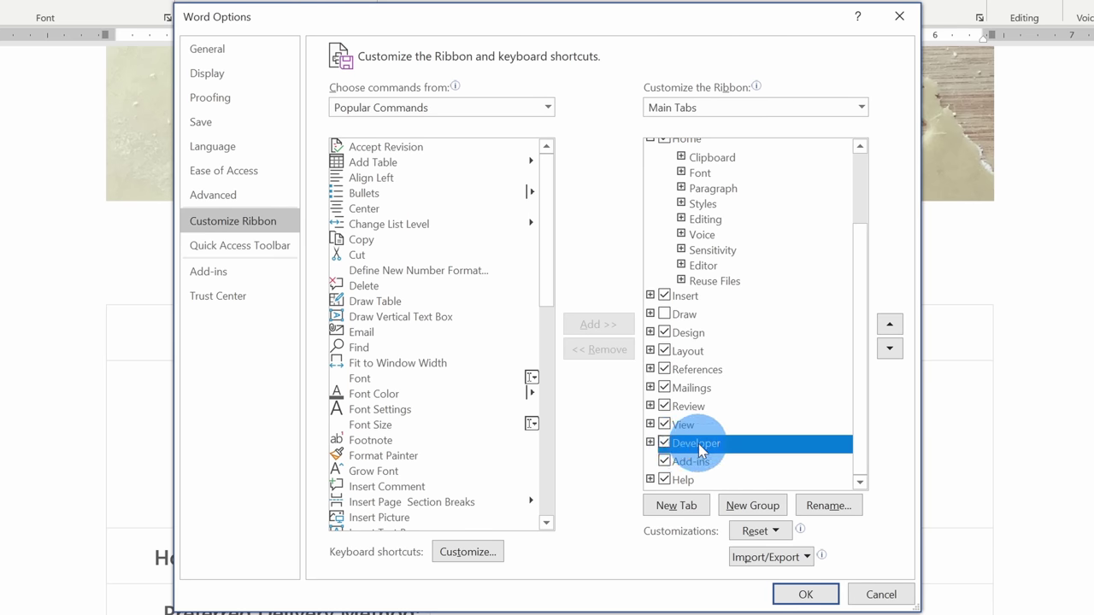
left_click(808, 596)
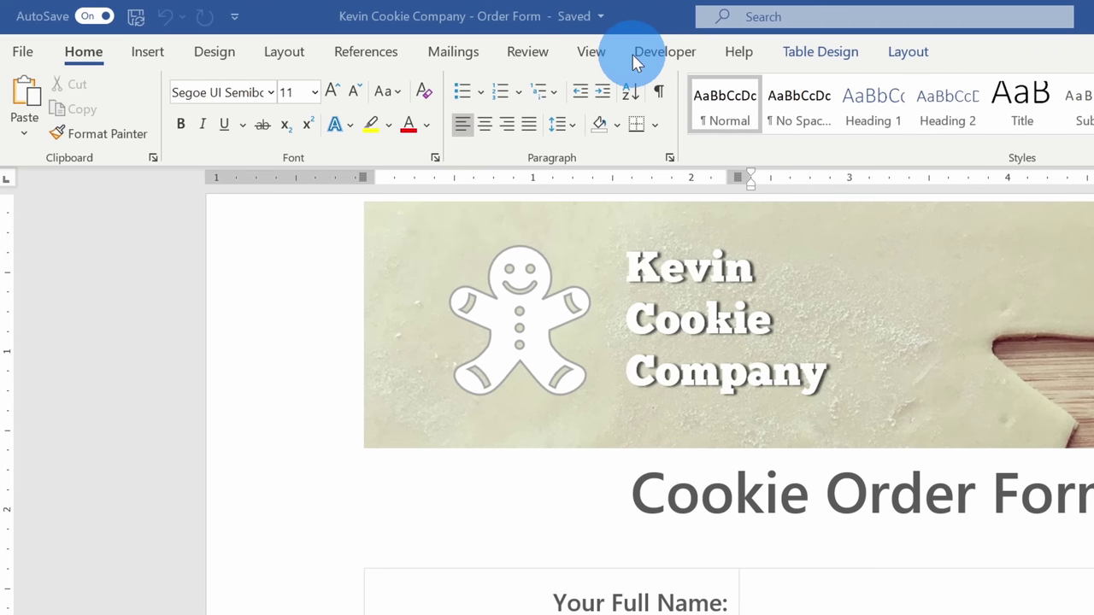
- Show the Developer tab and place the cursor in the Your Full Name answer cell
left_click(674, 55)
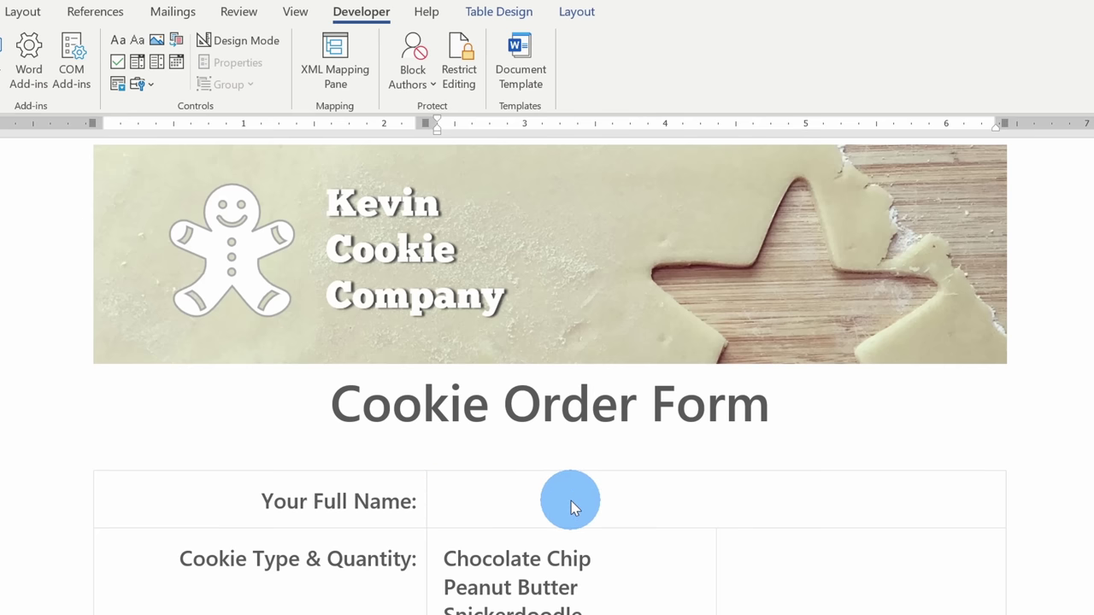
left_click(571, 501)
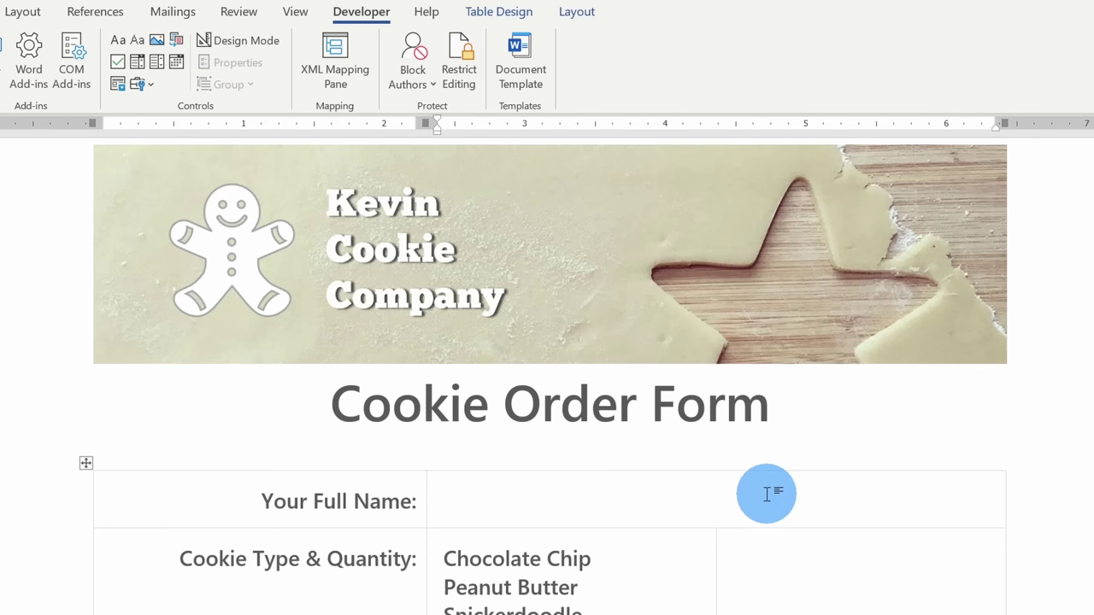
- Insert a Plain Text Content Control in the Your Full Name cell and open its Properties
left_click(137, 51)
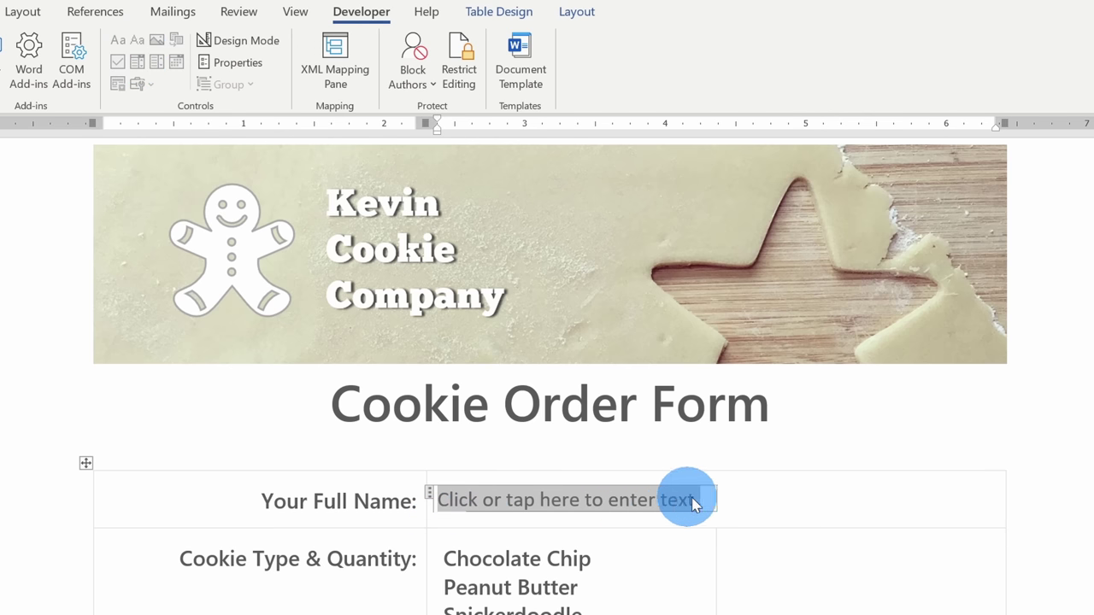
left_click(248, 62)
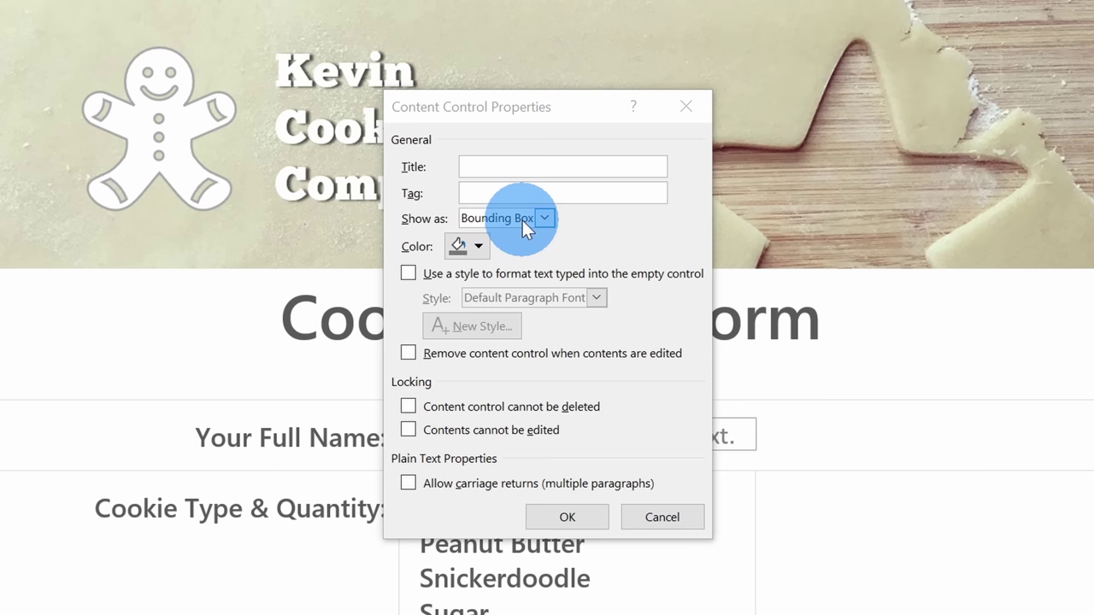
- Preview the name field shown as Start/End Tag, then return it to Bounding Box
left_click(522, 220)
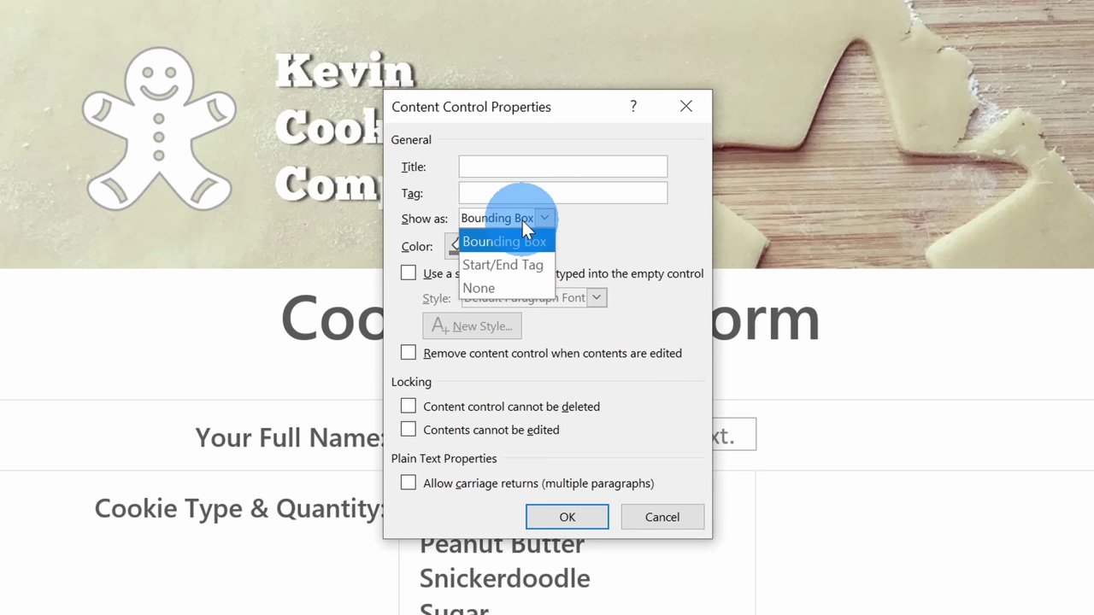
left_click(532, 265)
left_click(567, 517)
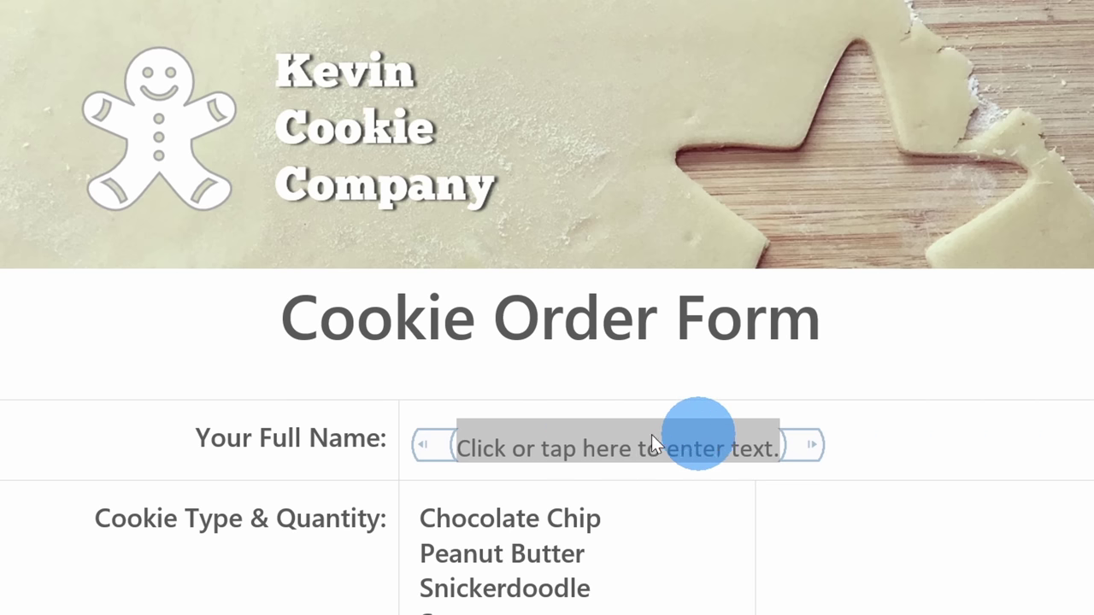
left_click(269, 20)
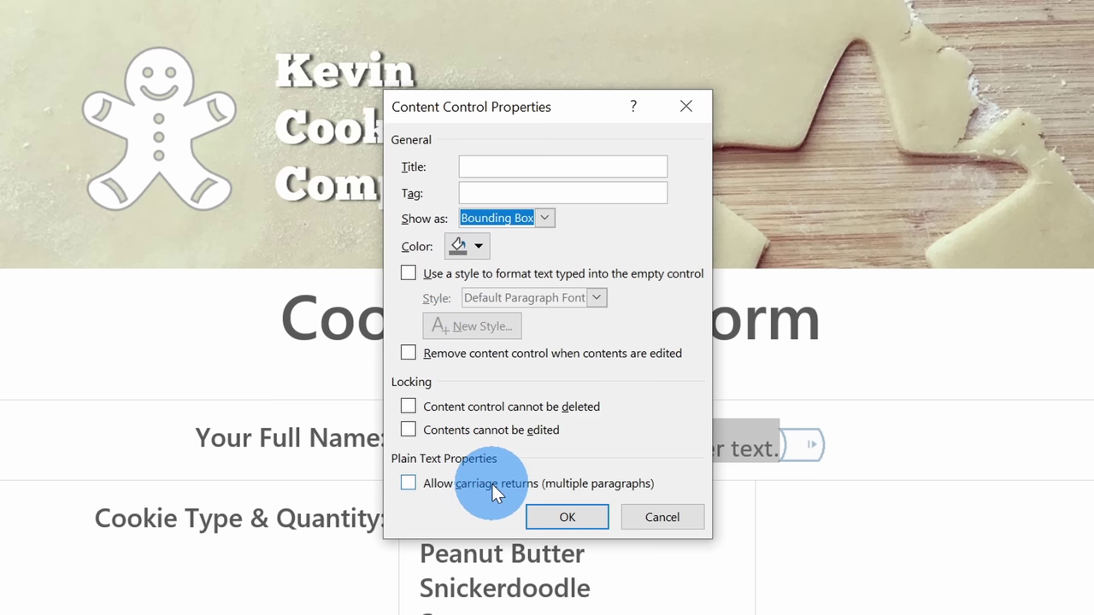
left_click(557, 517)
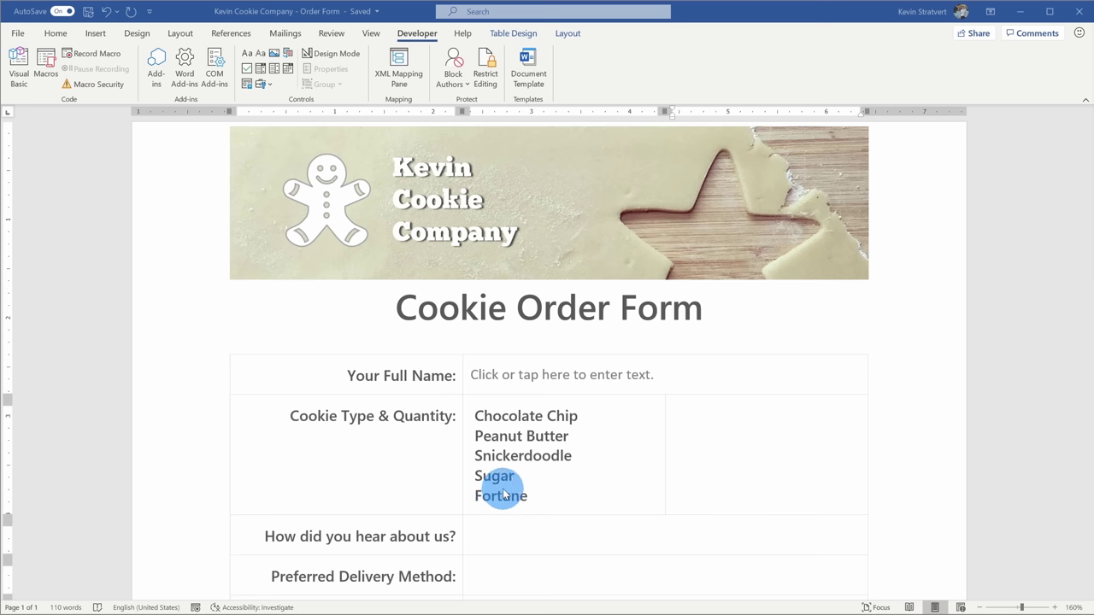
- Add check boxes before Chocolate Chip, Peanut Butter, Snickerdoodle, Sugar and Fortune
left_click(471, 415)
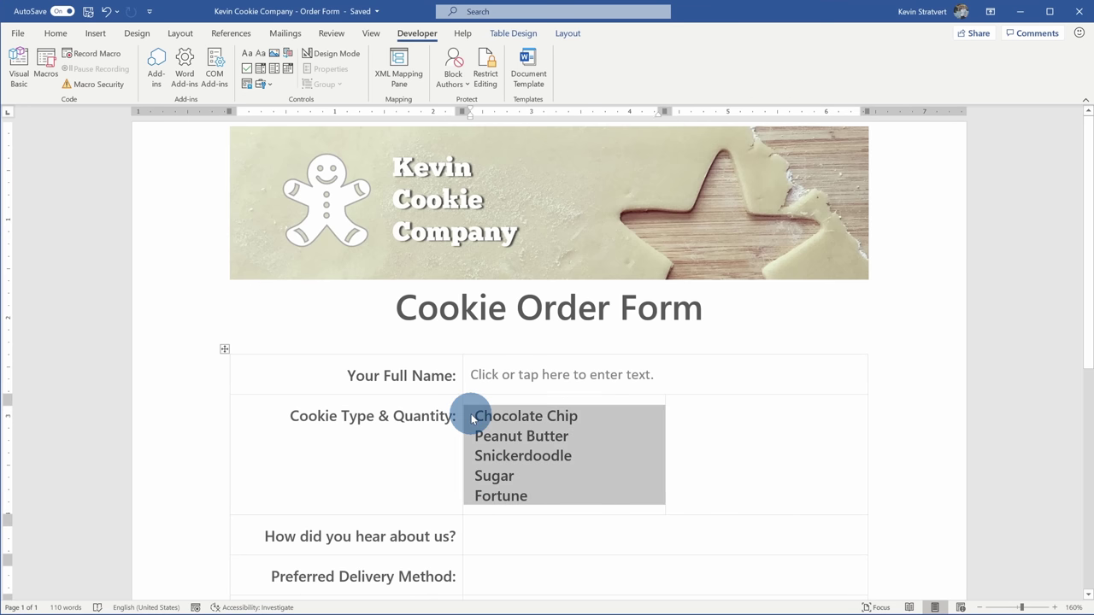
left_click(471, 419)
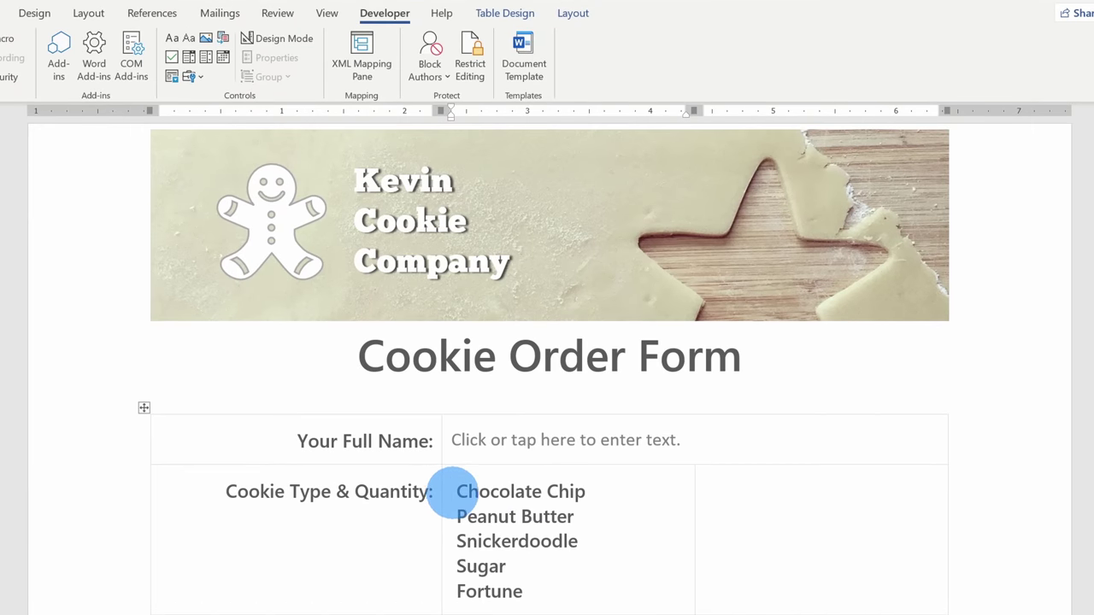
left_click(171, 58)
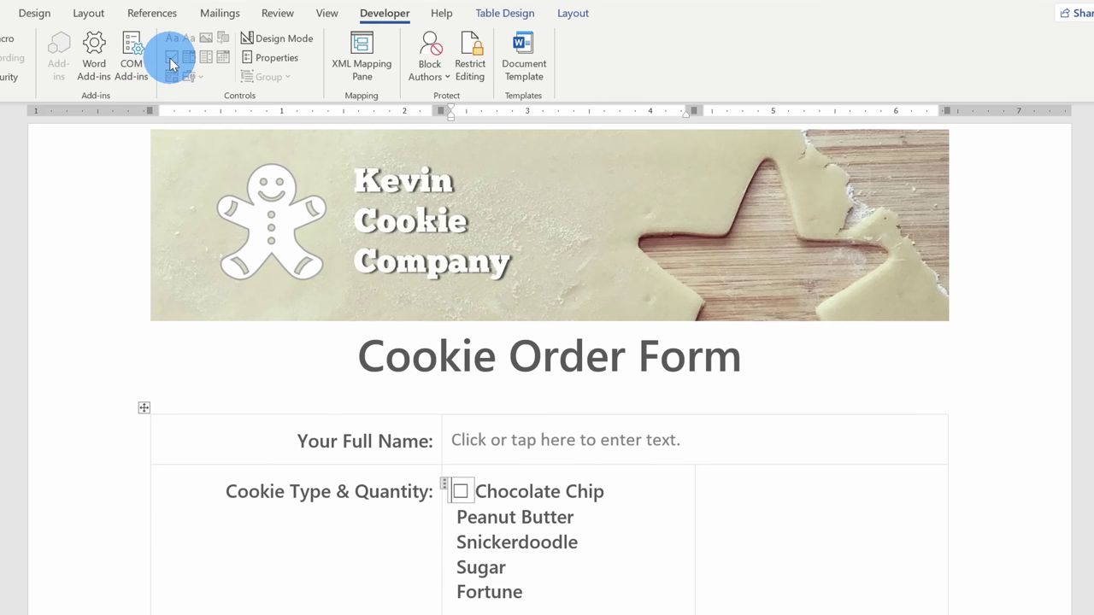
key("Down")
left_click(171, 58)
key("Down")
left_click(171, 59)
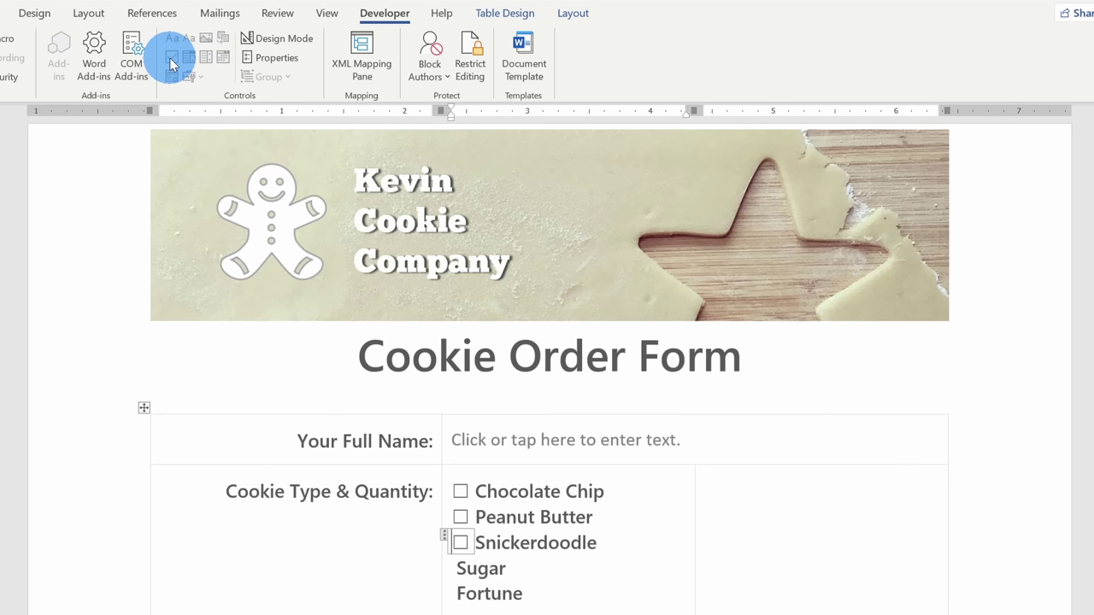
key("Down")
left_click(170, 58)
key("Down")
left_click(171, 58)
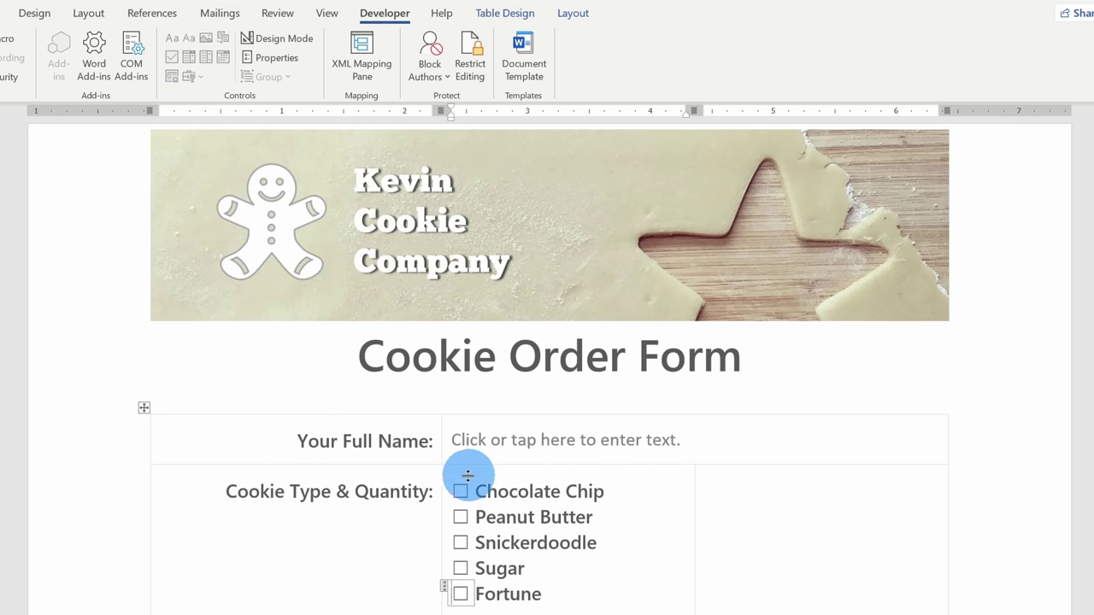
- Fill the quantity cell with five plain-text content controls, one per line
left_click(698, 533)
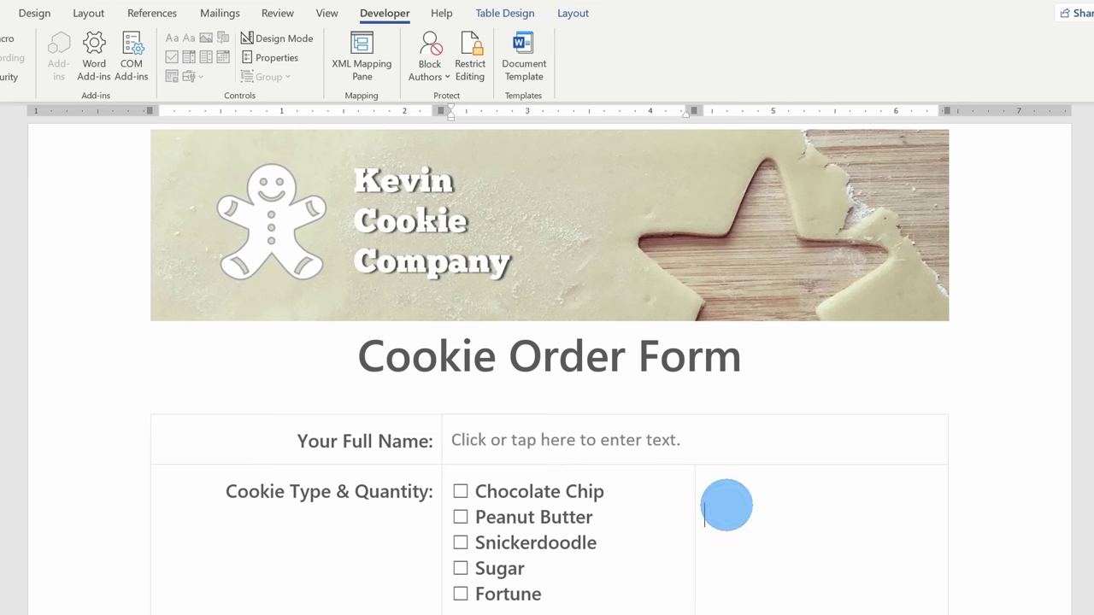
left_click(801, 490)
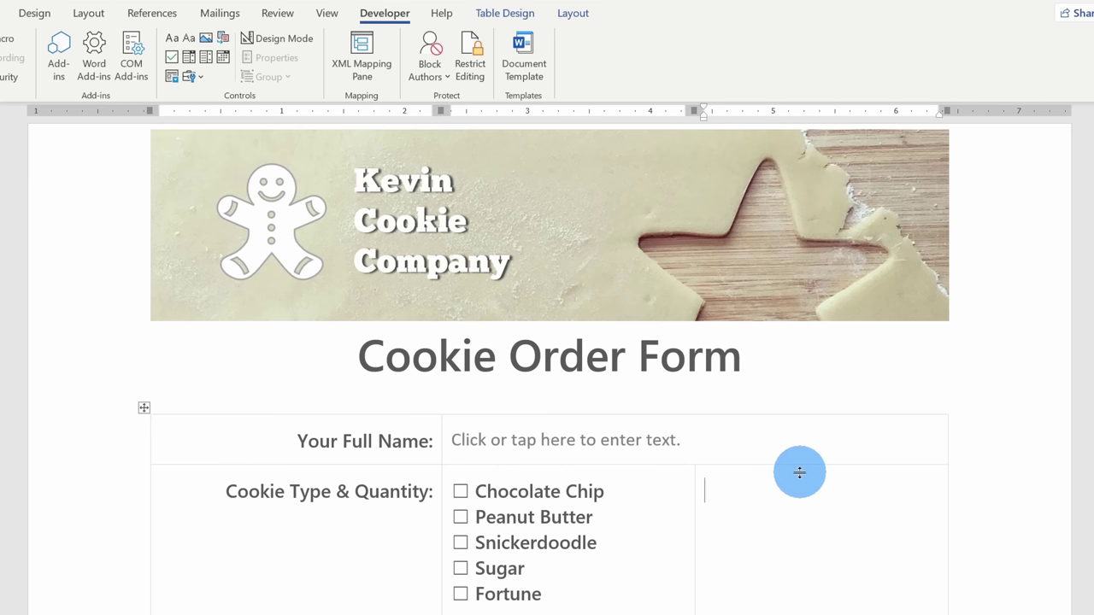
left_click(189, 38)
key("Return")
left_click(188, 38)
key("Return")
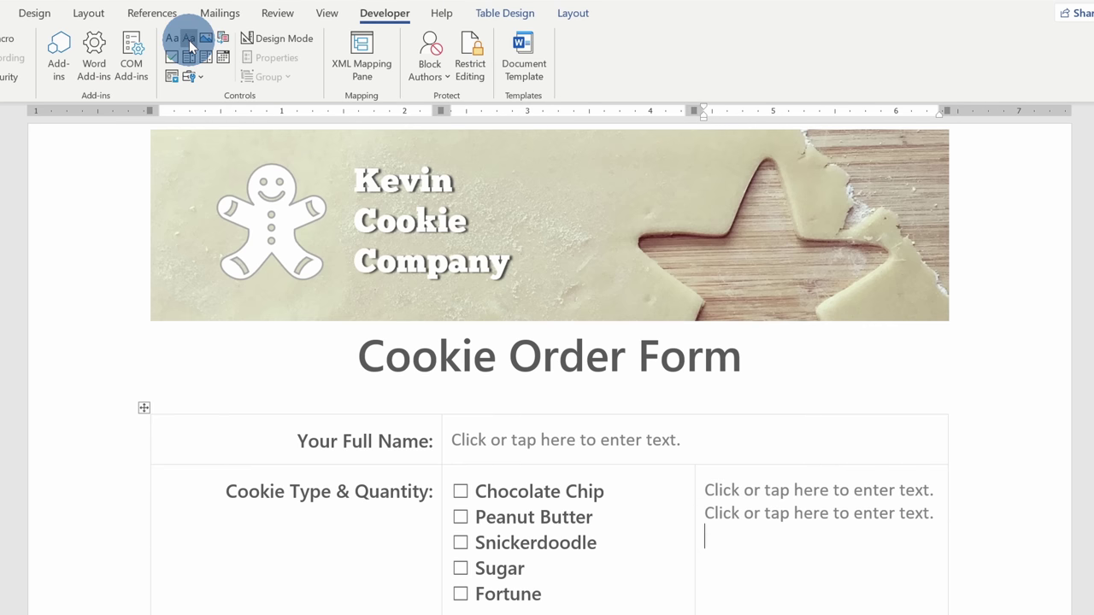
left_click(189, 38)
key("Return")
left_click(188, 39)
key("Return")
left_click(189, 38)
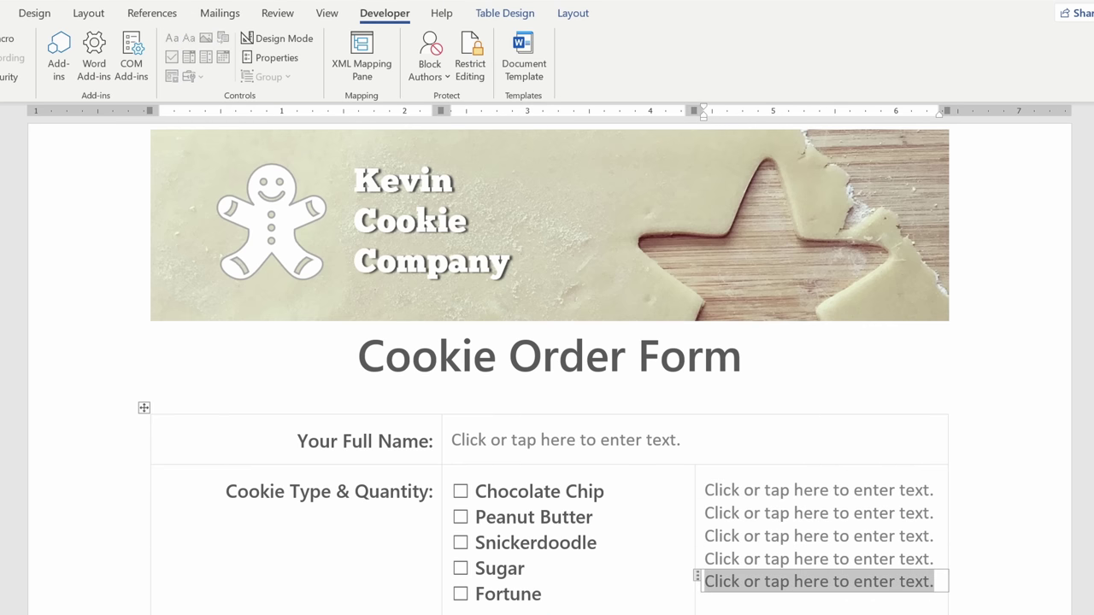
key("Right")
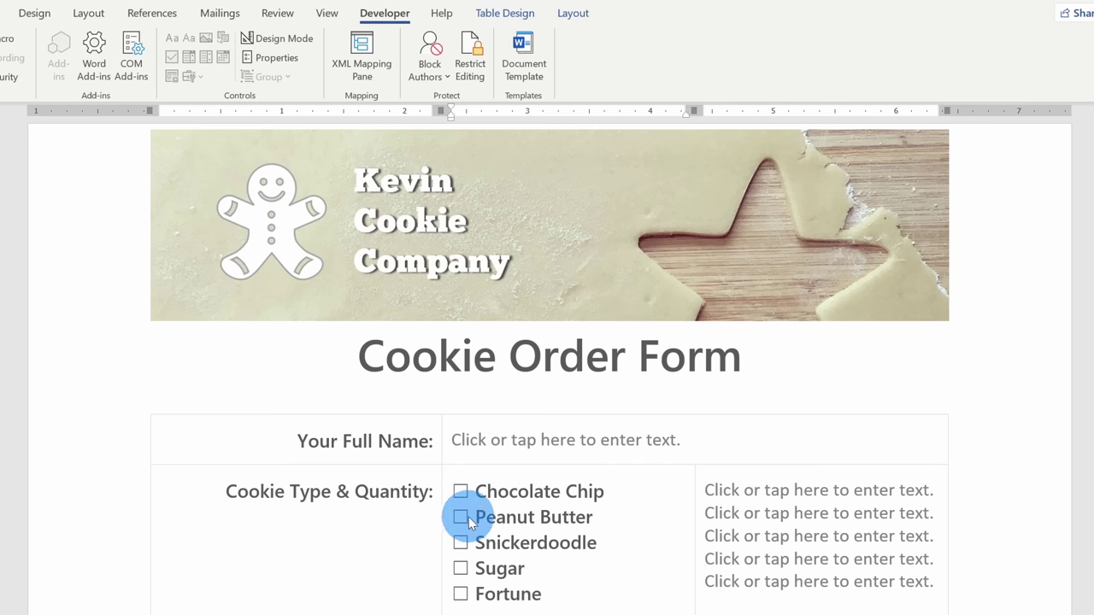
key("Up")
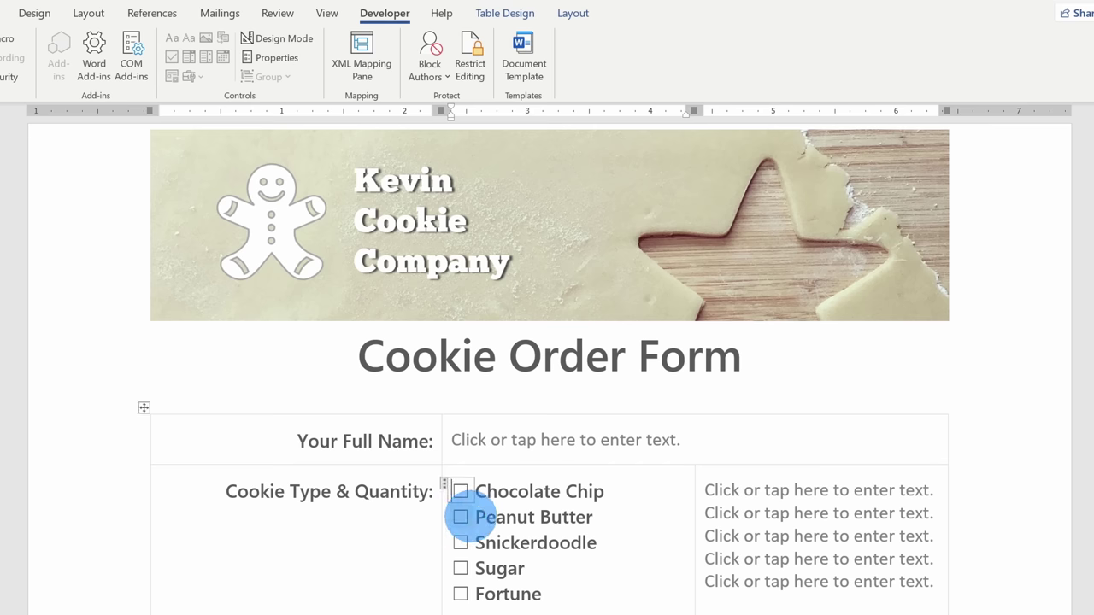
left_click(270, 71)
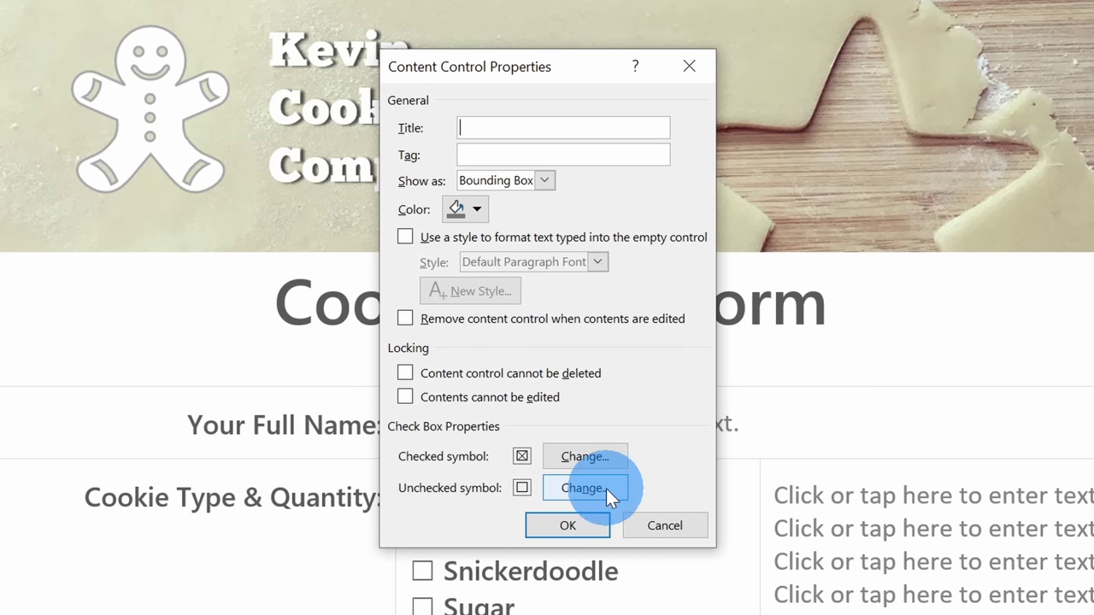
left_click(665, 525)
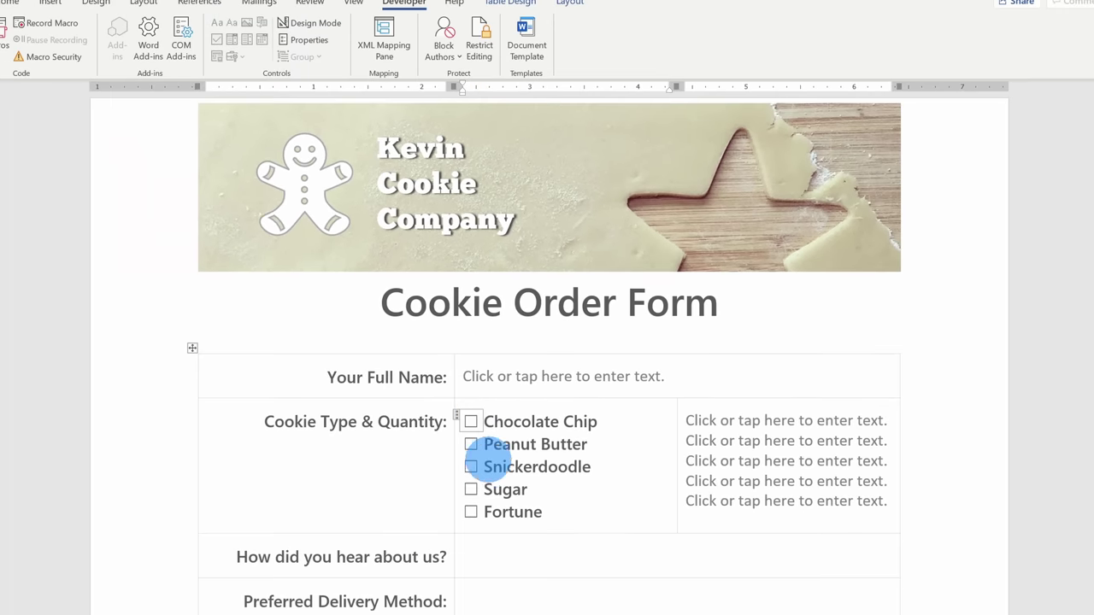
left_click(486, 524)
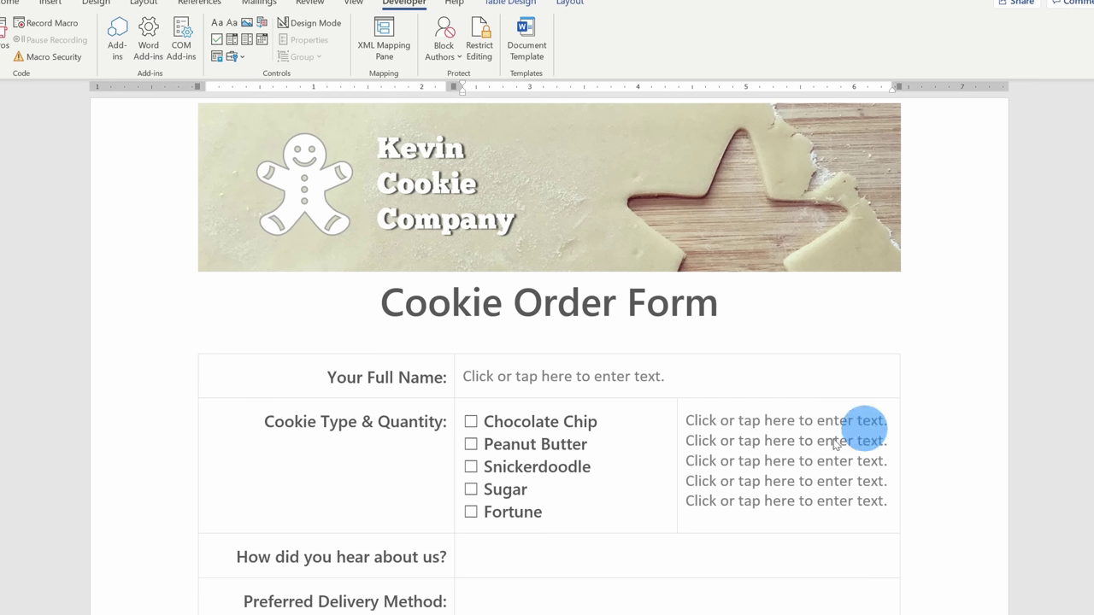
left_click(536, 561)
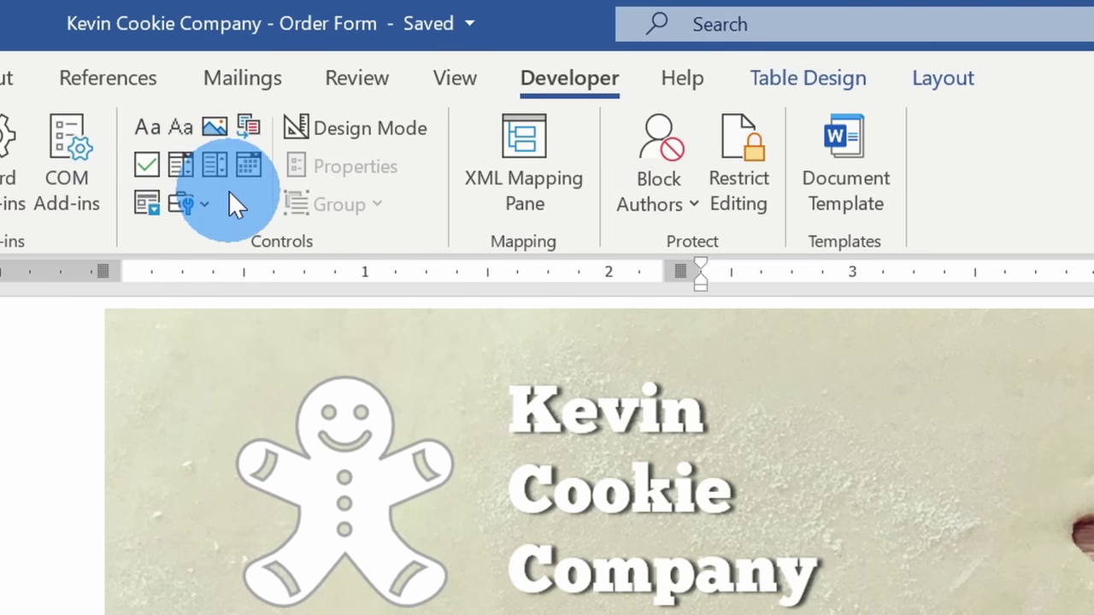
- Insert a Combo Box Content Control in the How did you hear about us? cell
left_click(184, 164)
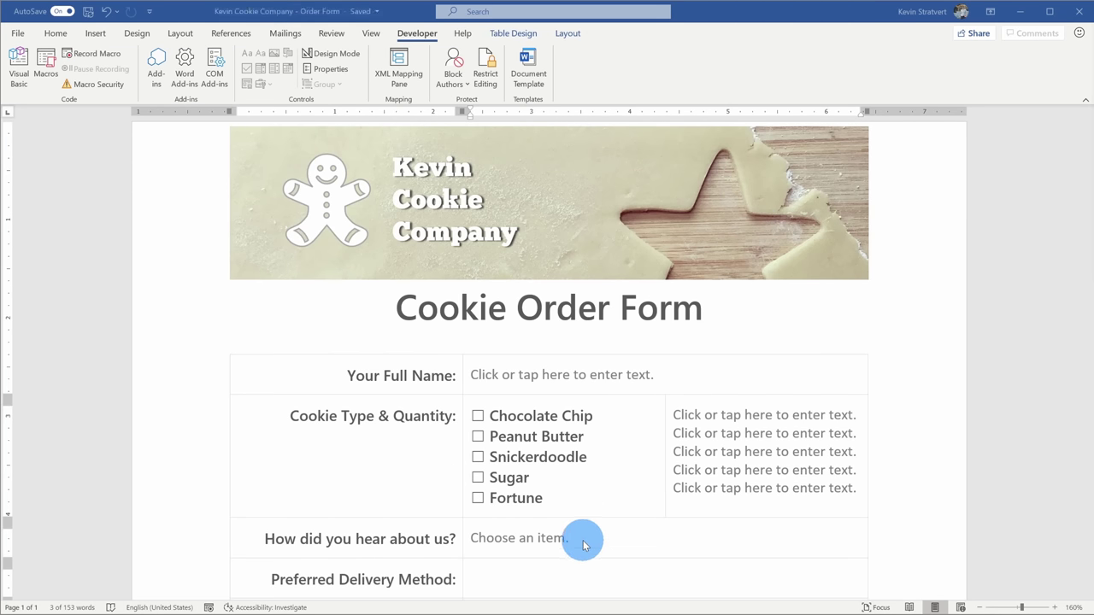
left_click(571, 540)
left_click(585, 540)
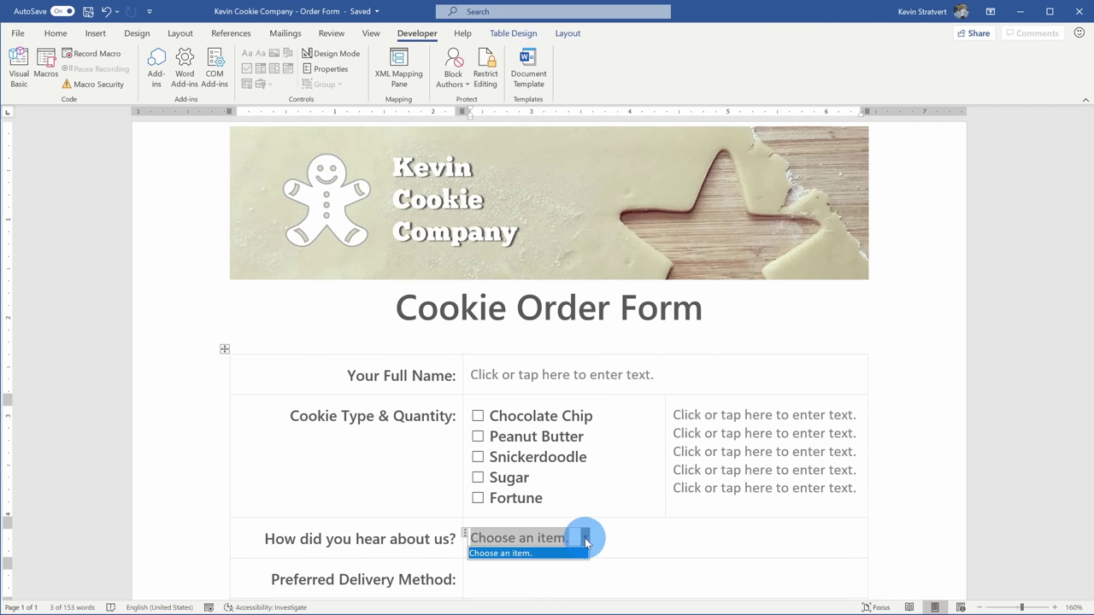
left_click(585, 540)
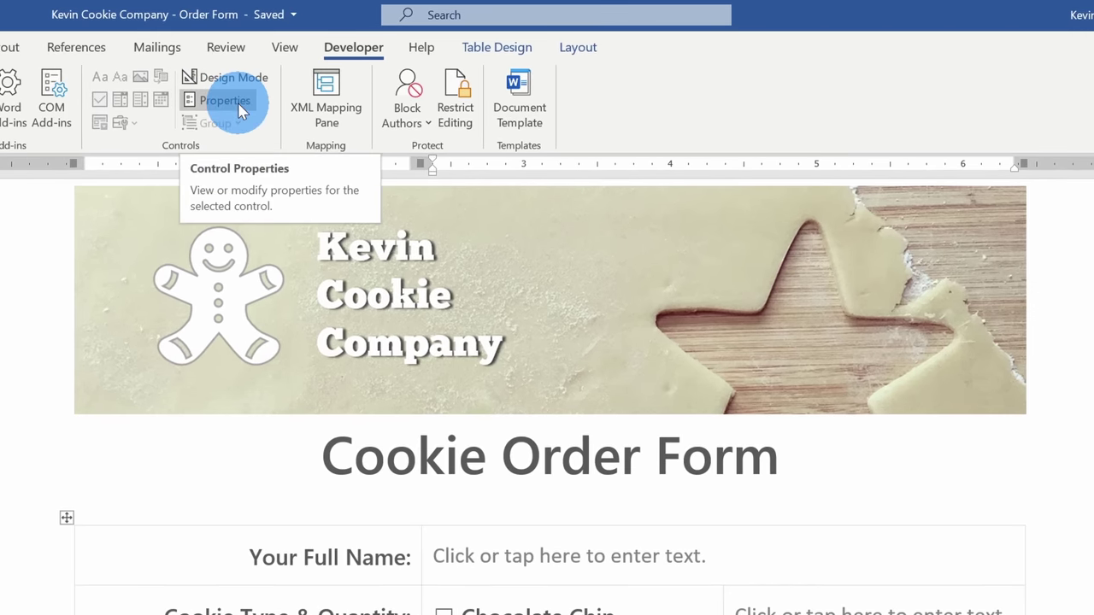
- Add the choices Tutorial videos on YouTube, Superbowl commercial and Sky banner on airplane, then check them
left_click(238, 106)
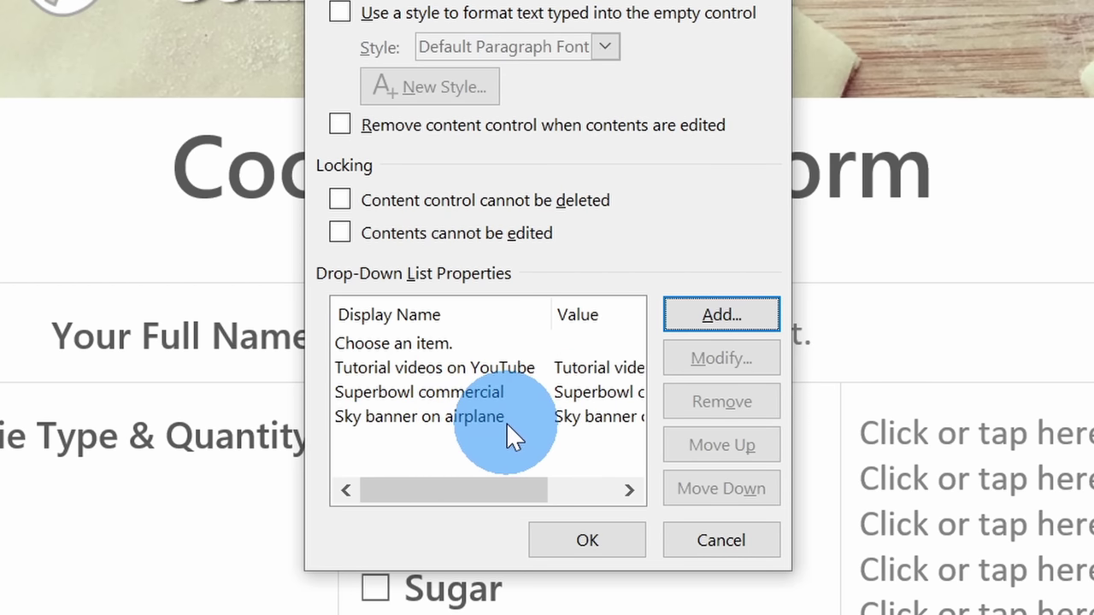
left_click(612, 545)
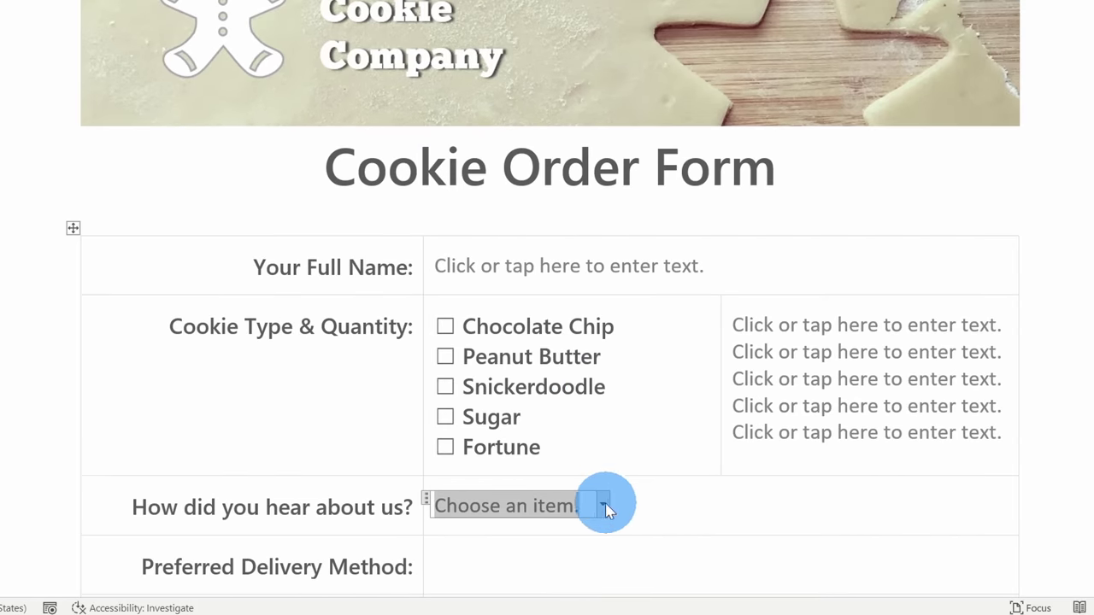
left_click(603, 504)
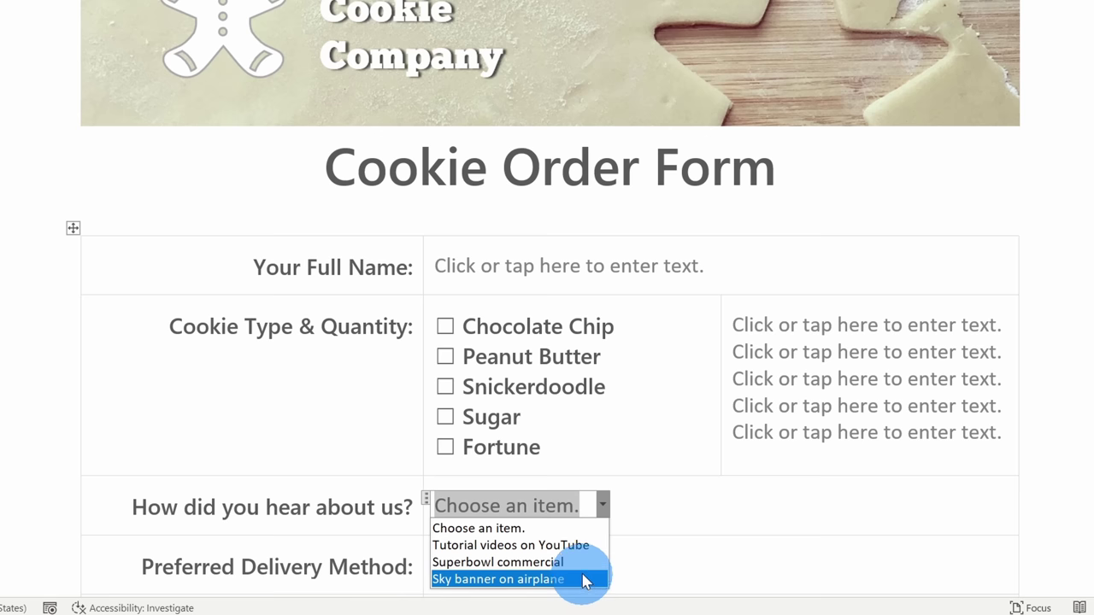
left_click(633, 513)
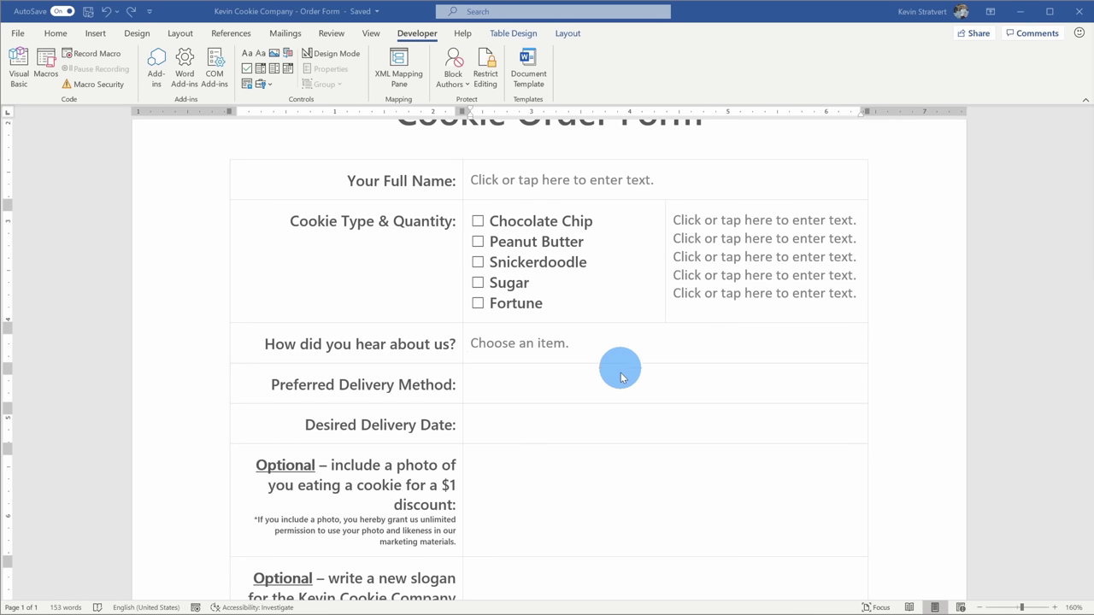
- Insert a Drop-Down List Content Control in the Preferred Delivery Method cell
left_click(629, 389)
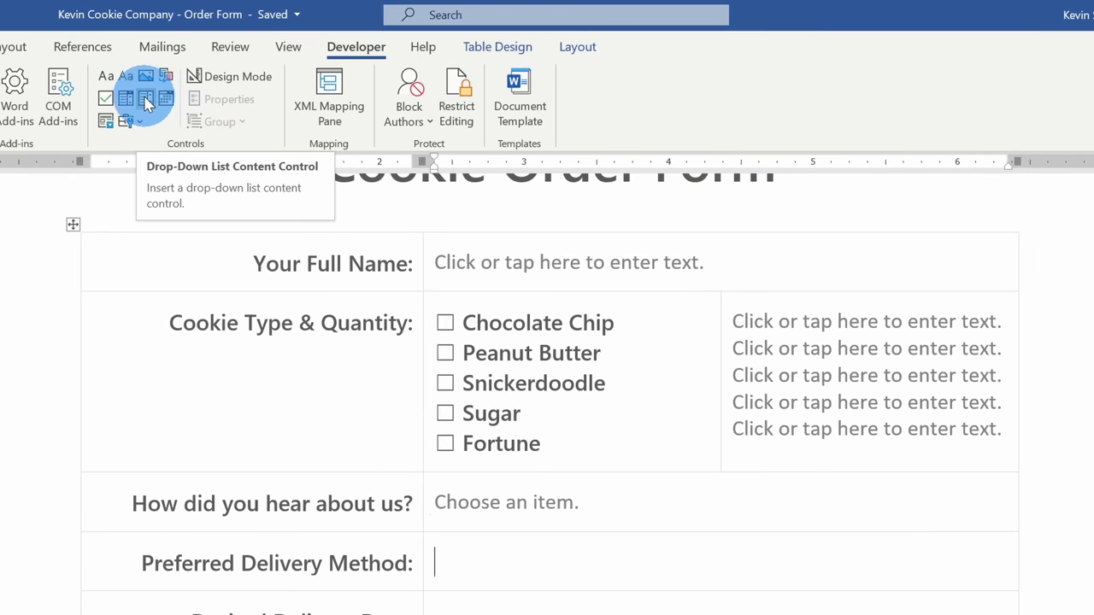
left_click(147, 101)
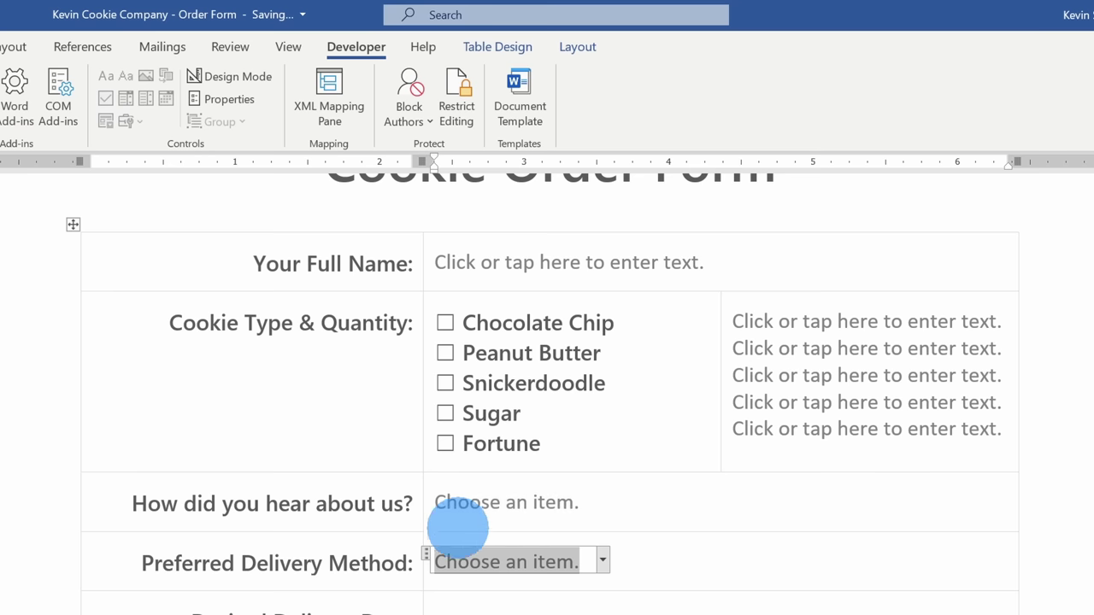
left_click(601, 560)
left_click(602, 561)
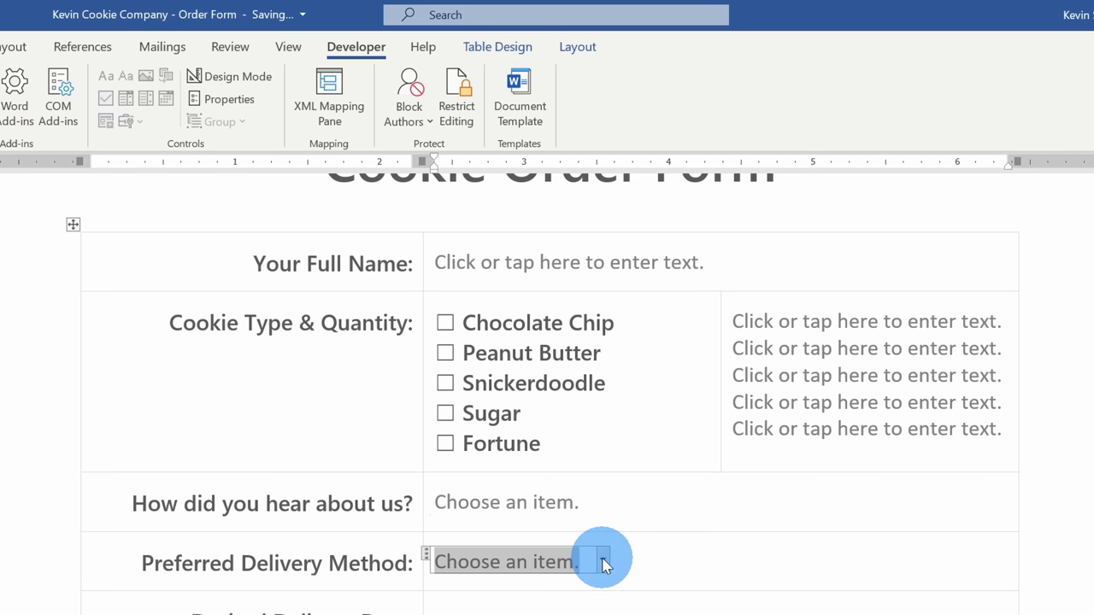
- Give the drop-down the entries Drone, Pneumatic Tube System and Pigeon, then test it
left_click(224, 100)
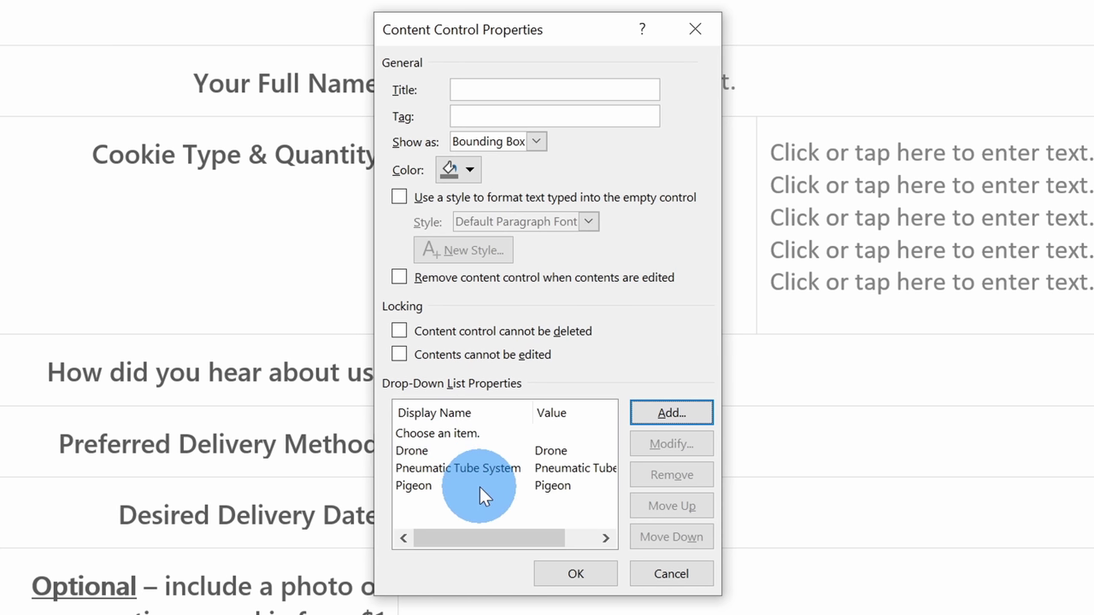
left_click(574, 574)
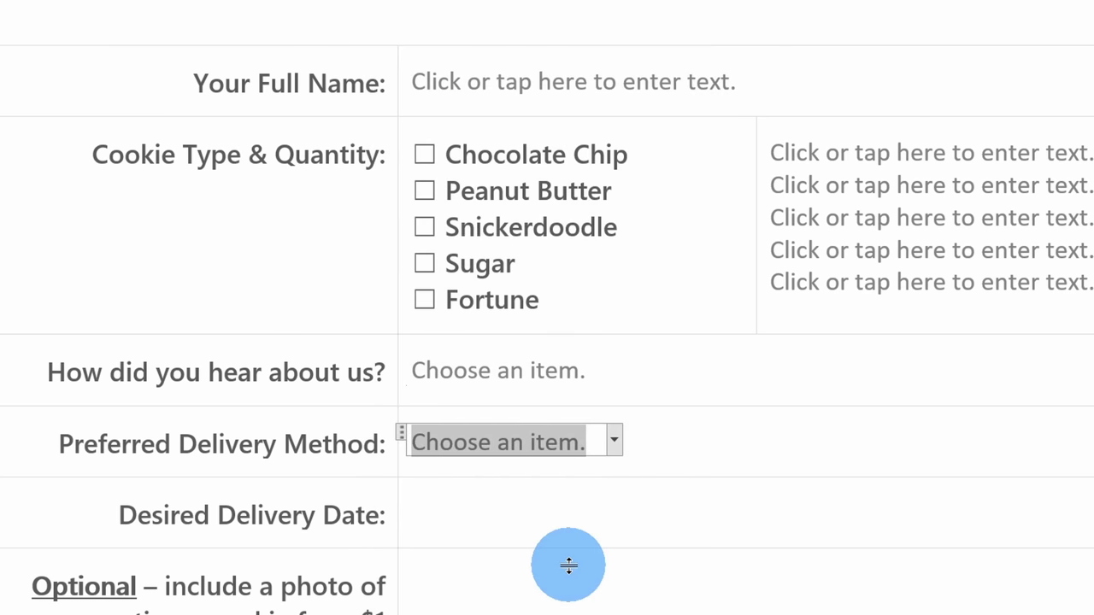
left_click(615, 442)
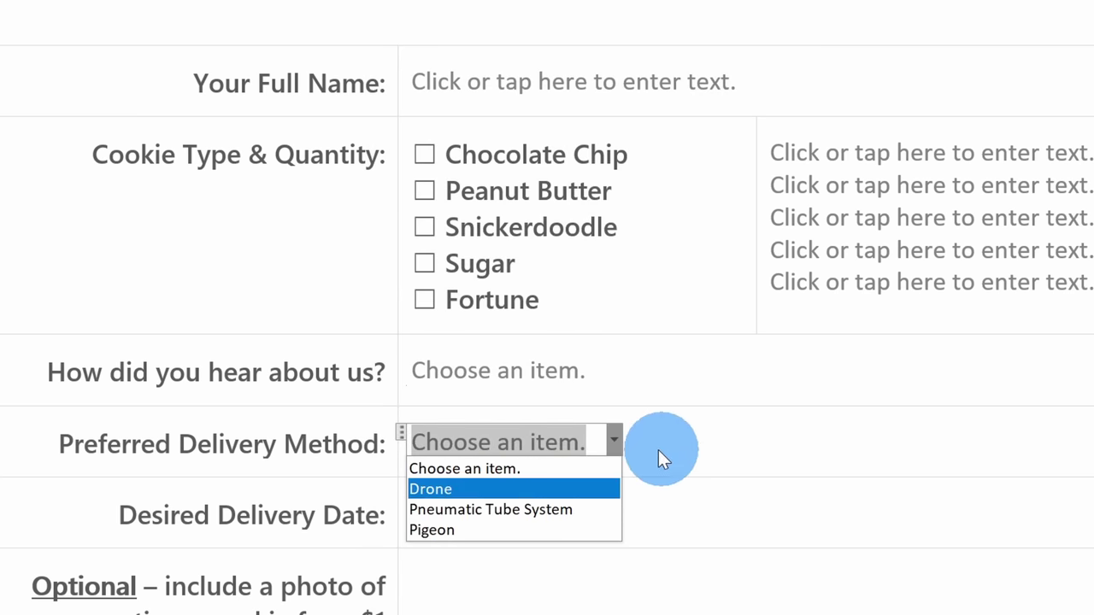
left_click(570, 440)
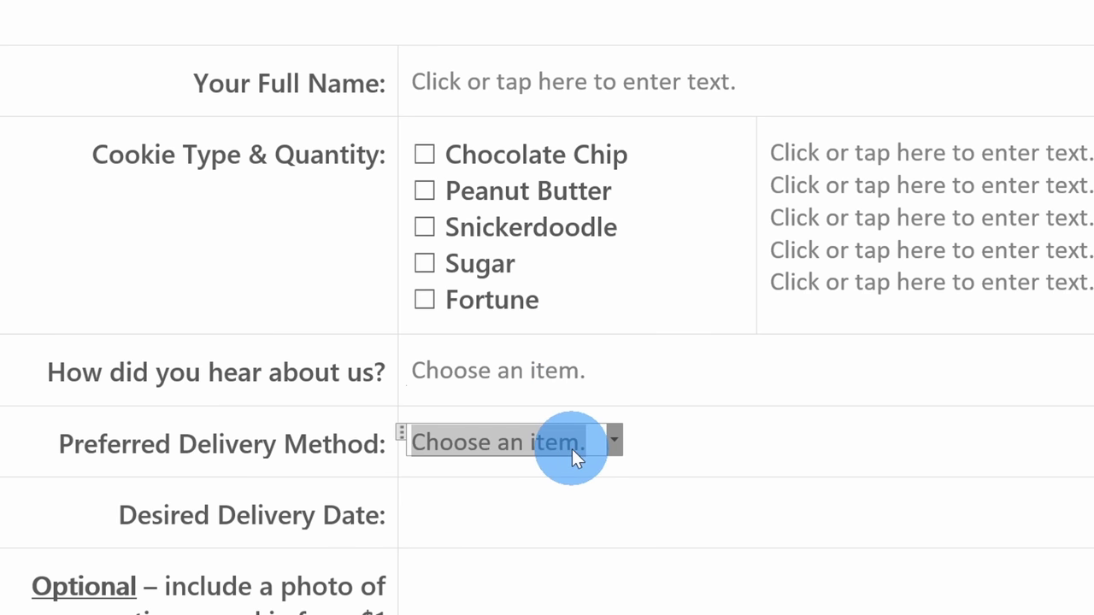
left_click(616, 438)
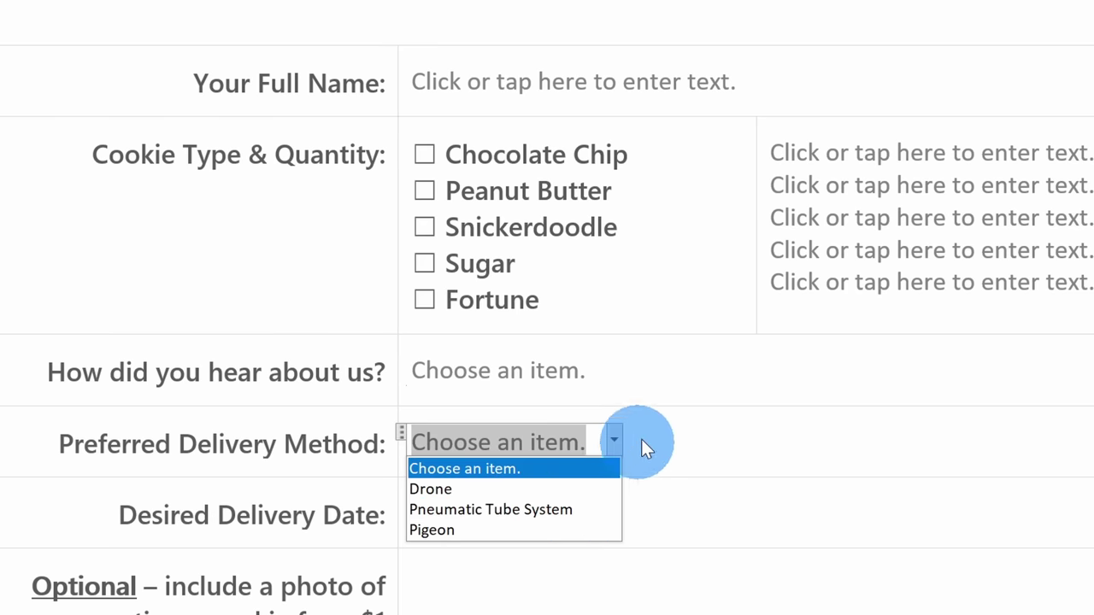
left_click(641, 440)
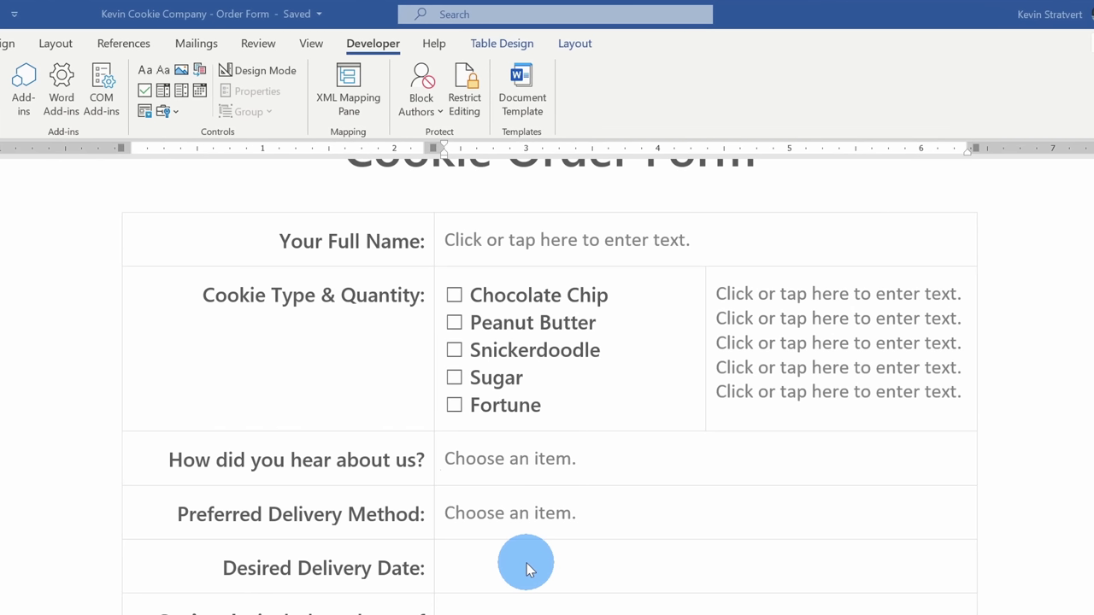
- Insert a Date Picker Content Control in Desired Delivery Date, keeping the M/d/yyyy format
left_click(526, 565)
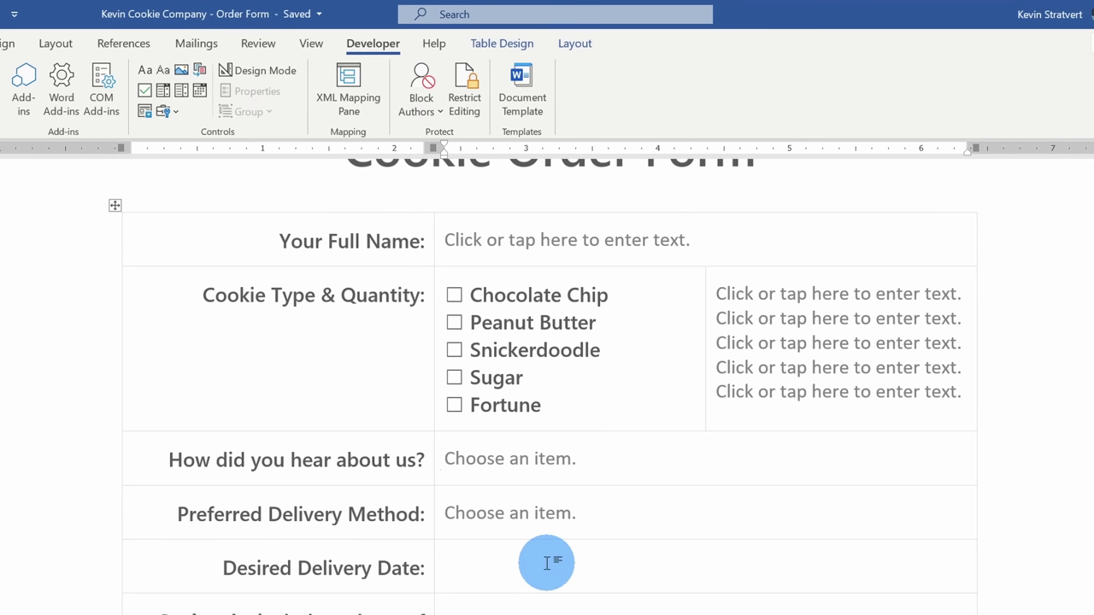
left_click(199, 95)
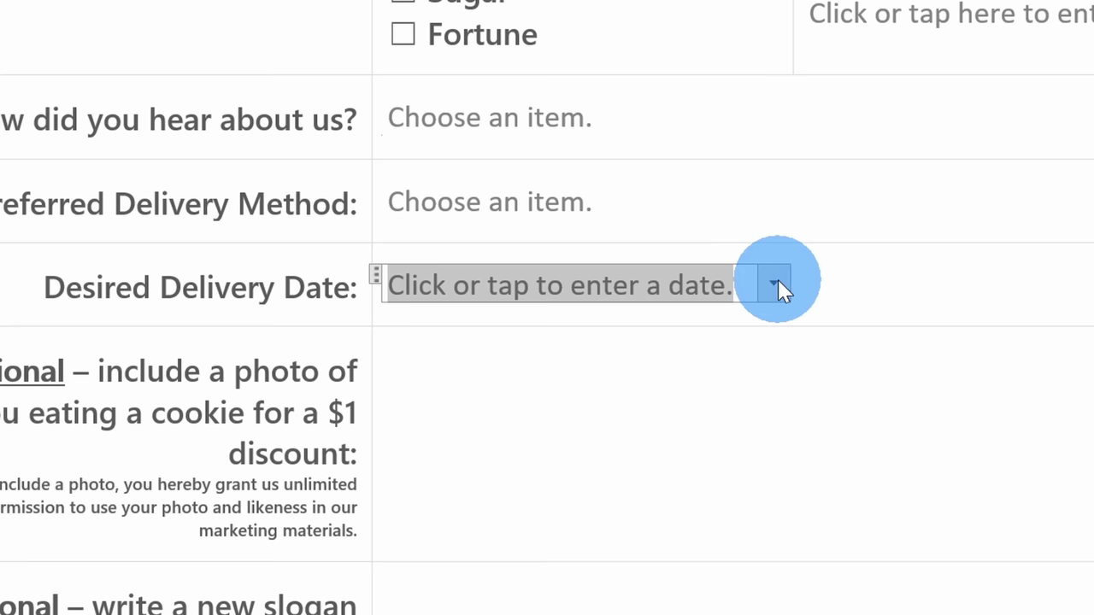
left_click(778, 282)
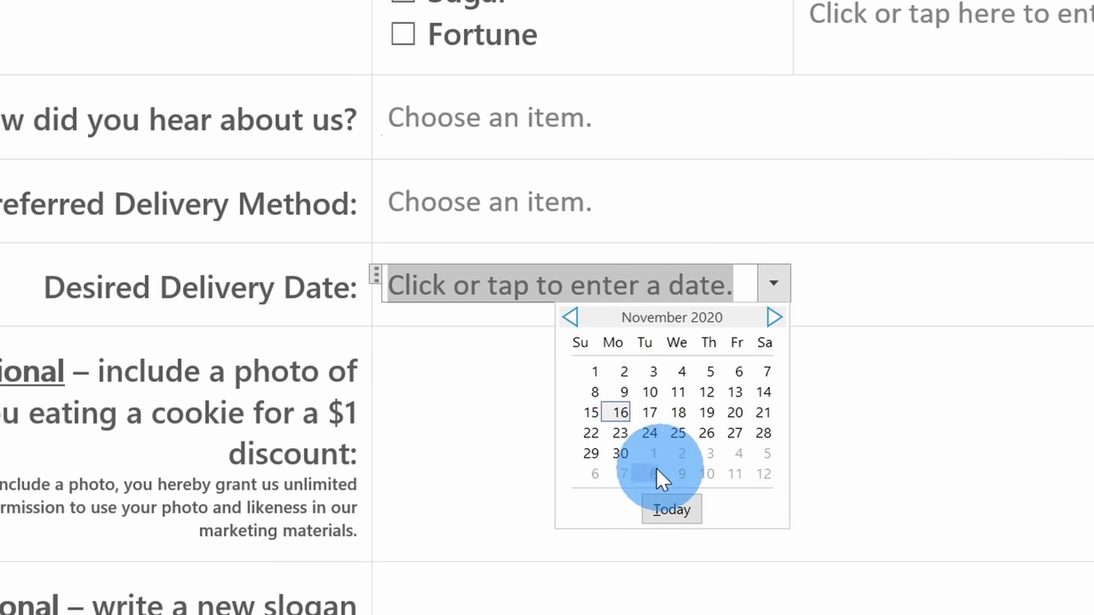
left_click(812, 308)
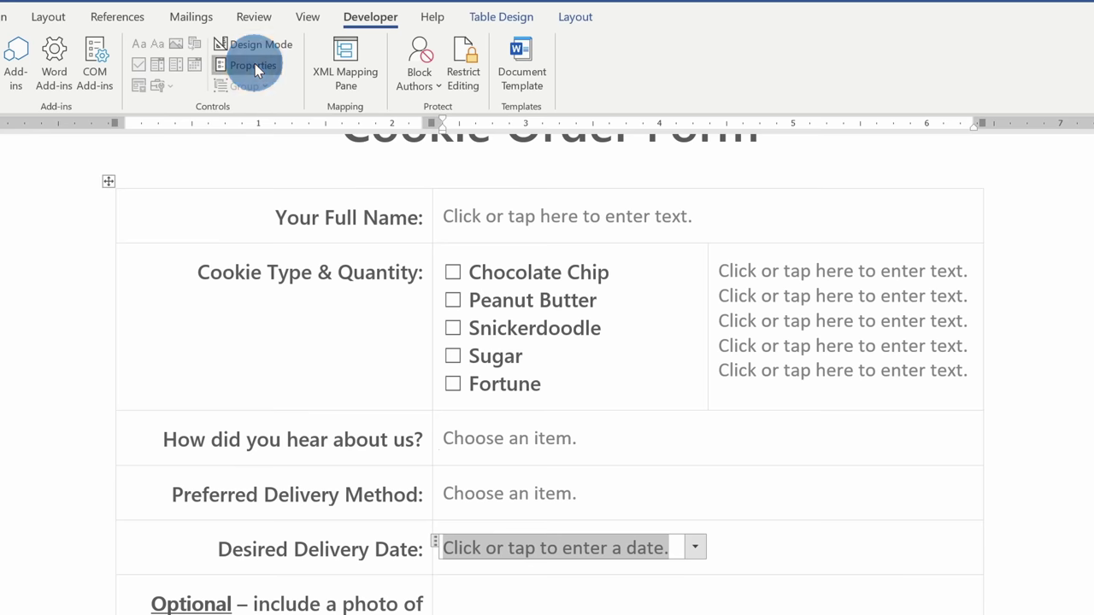
left_click(255, 65)
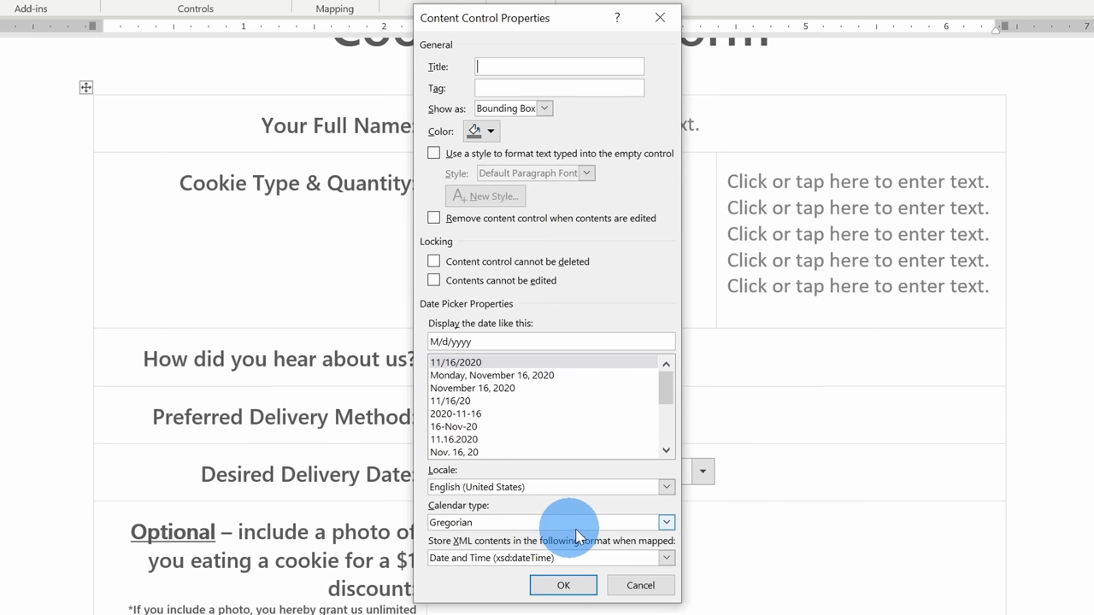
left_click(565, 586)
scroll(571, 586, "down", 5)
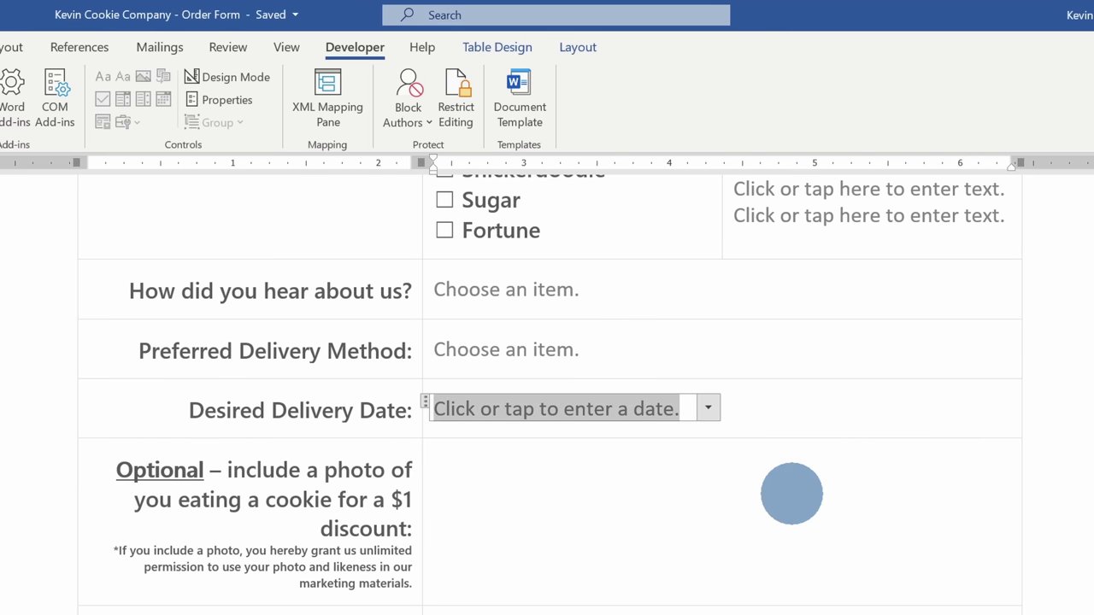
- Insert a Picture Content Control in the optional photo cell and preview its Insert Pictures dialog
left_click(790, 495)
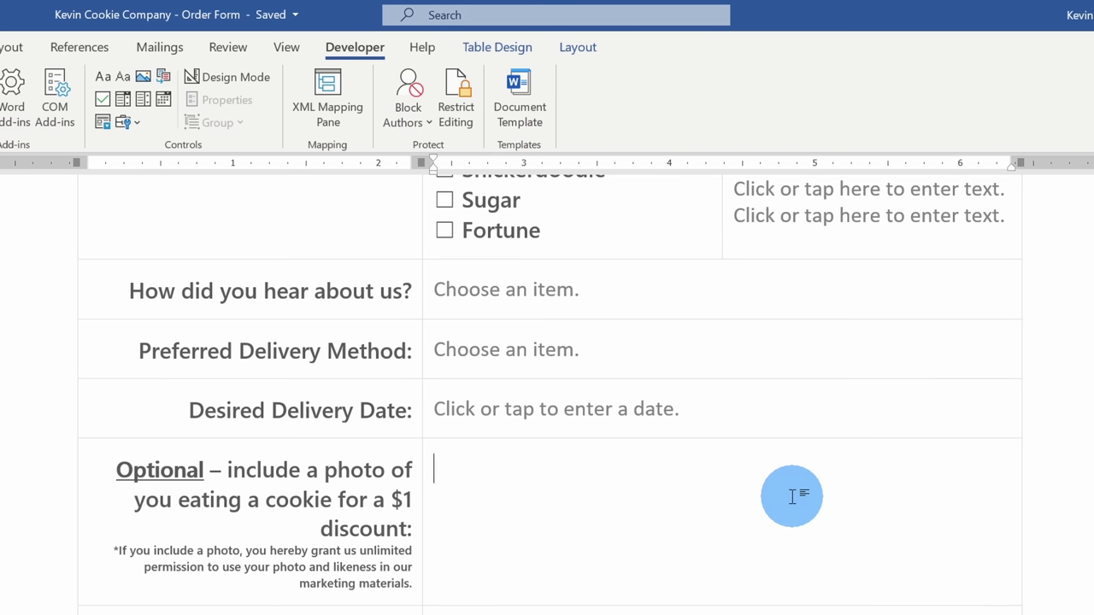
left_click(143, 81)
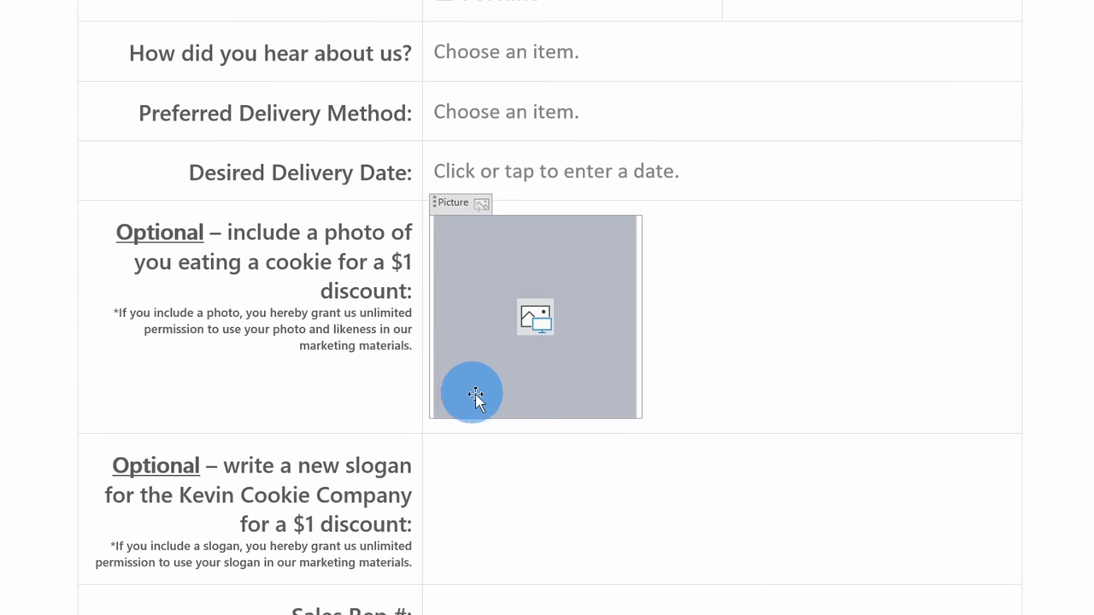
left_click(532, 322)
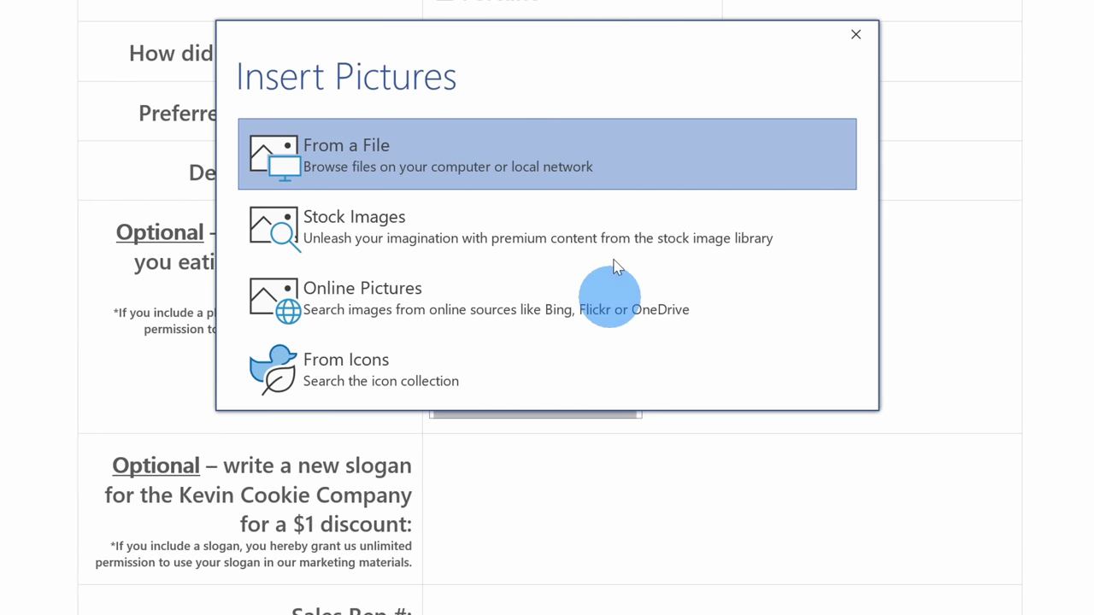
left_click(856, 34)
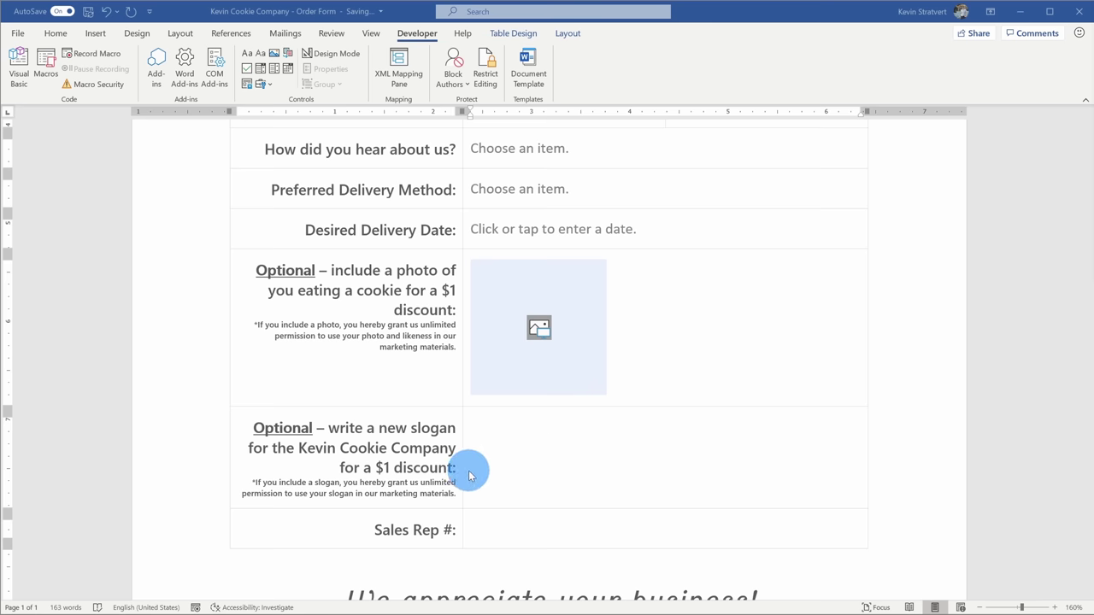
- Insert a Rich Text content control in the slogan cell and a Plain Text control in Sales Rep #
left_click(552, 456)
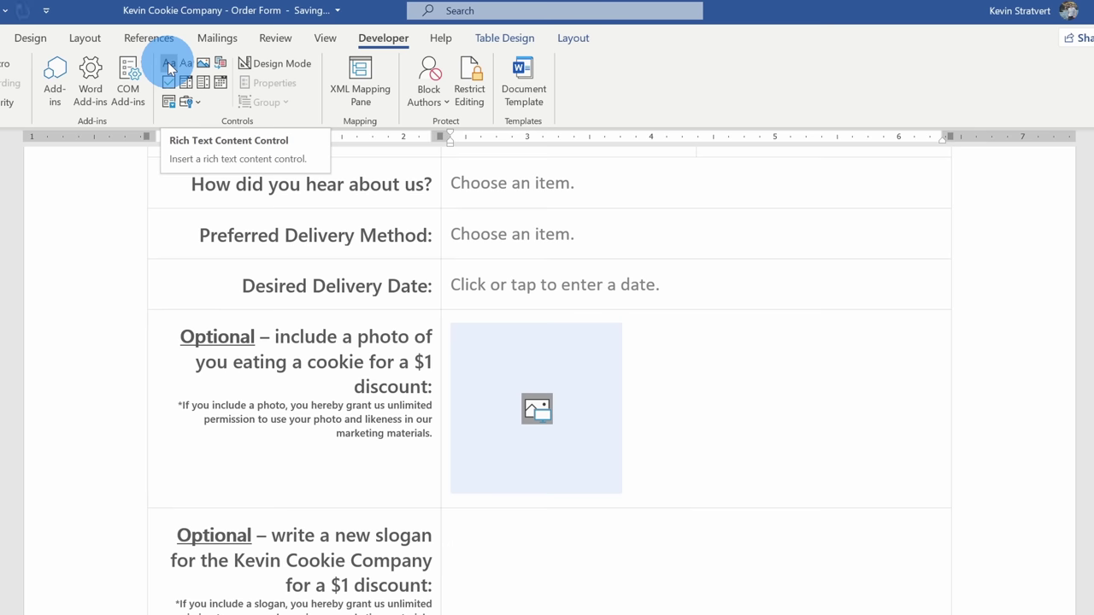
left_click(169, 66)
left_click(530, 569)
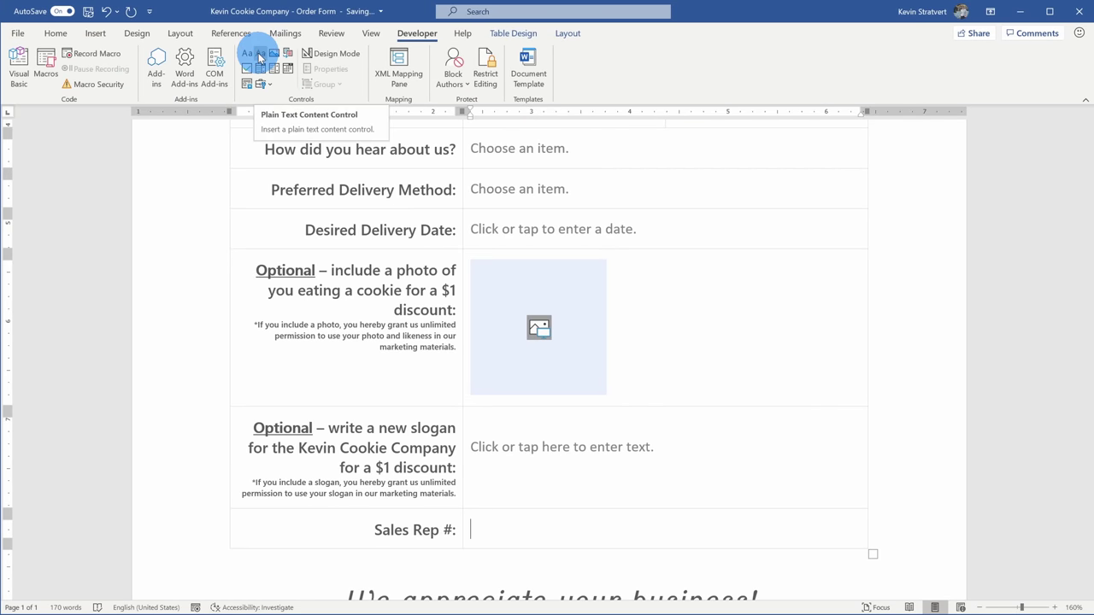
left_click(259, 58)
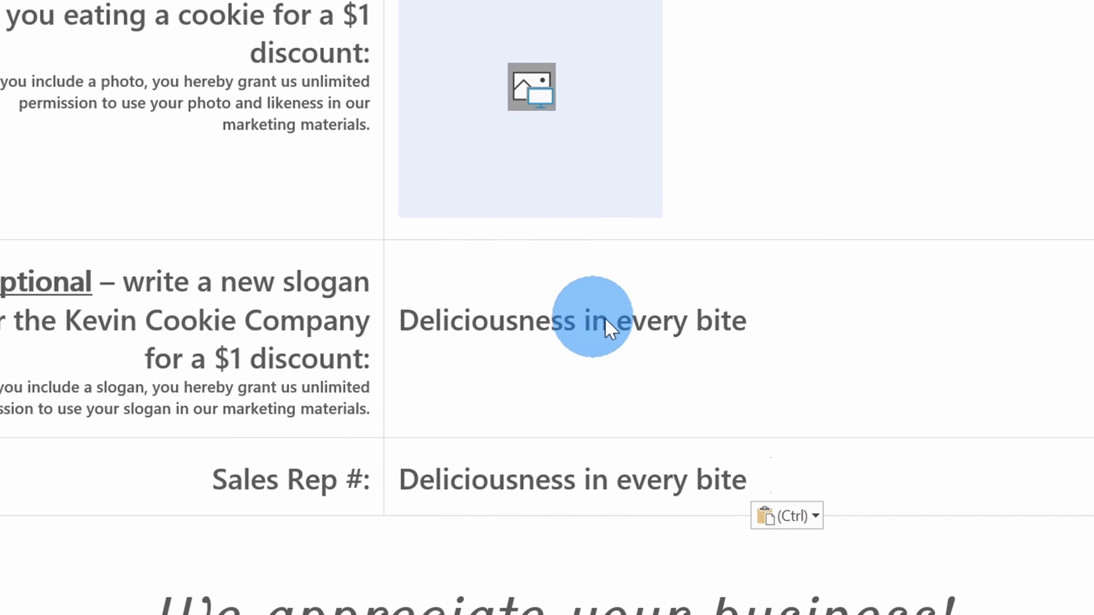
- In the slogan, colour the word 'every' red and the word 'bite' blue
double_click(654, 320)
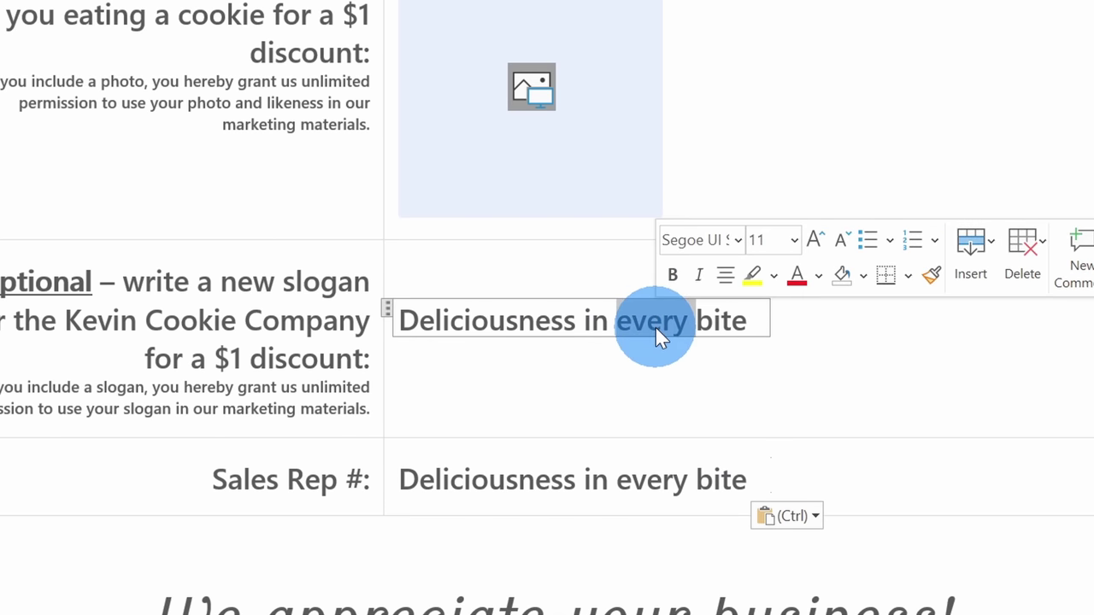
left_click(797, 272)
double_click(722, 318)
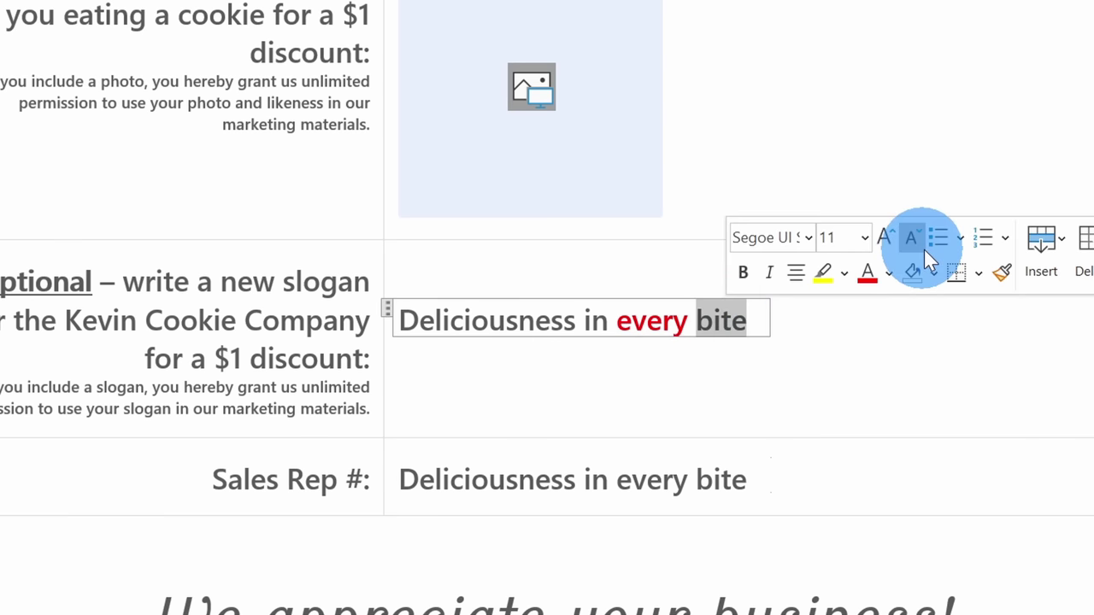
left_click(887, 275)
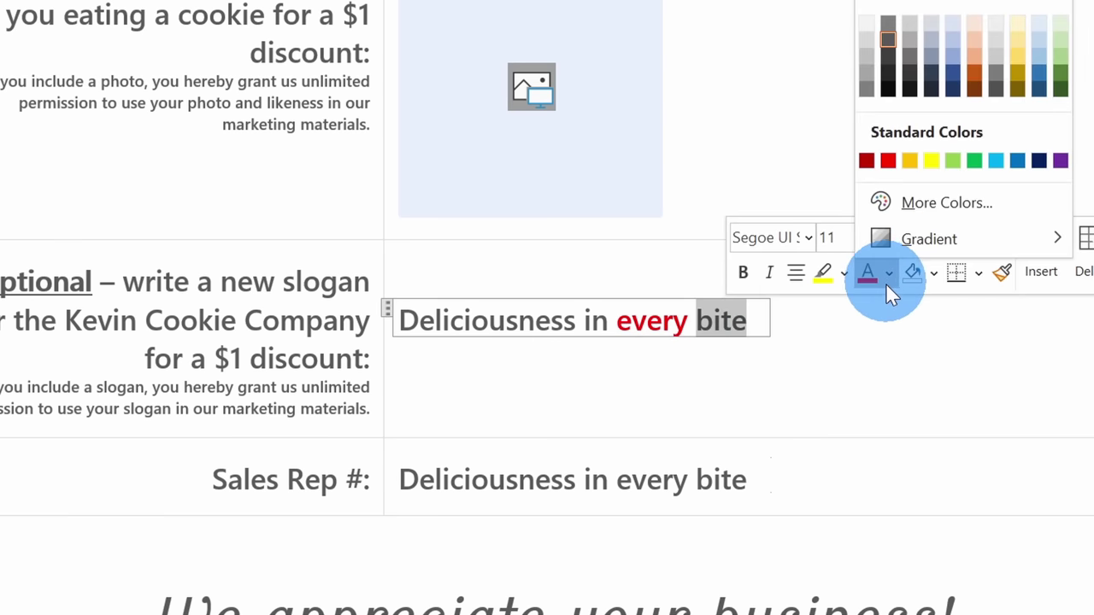
left_click(1019, 160)
- Turn the Sales Rep # plain text answer red
double_click(653, 480)
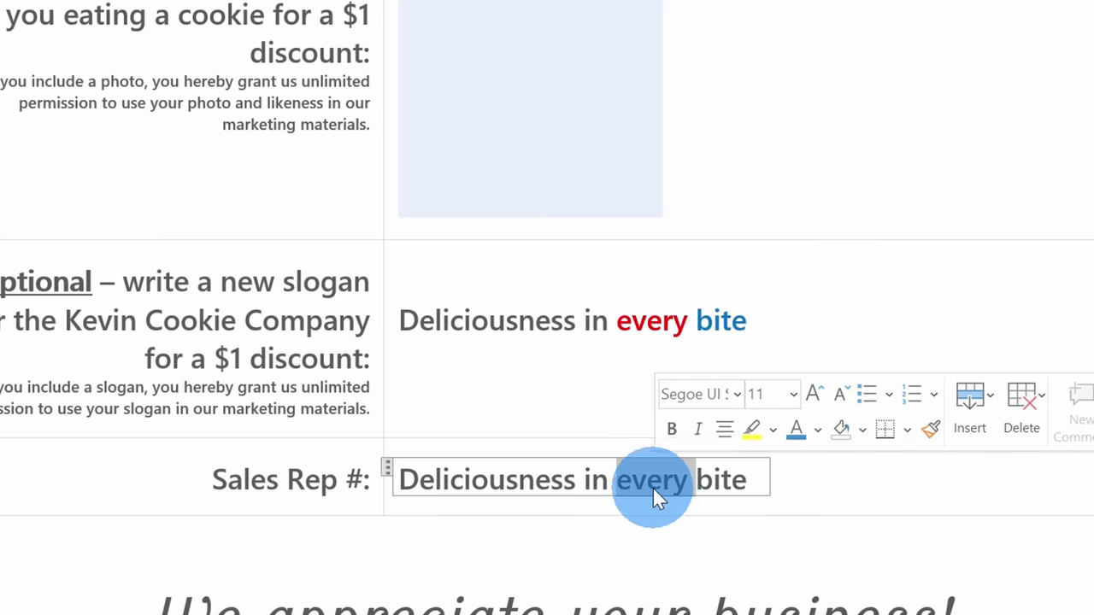
left_click(817, 428)
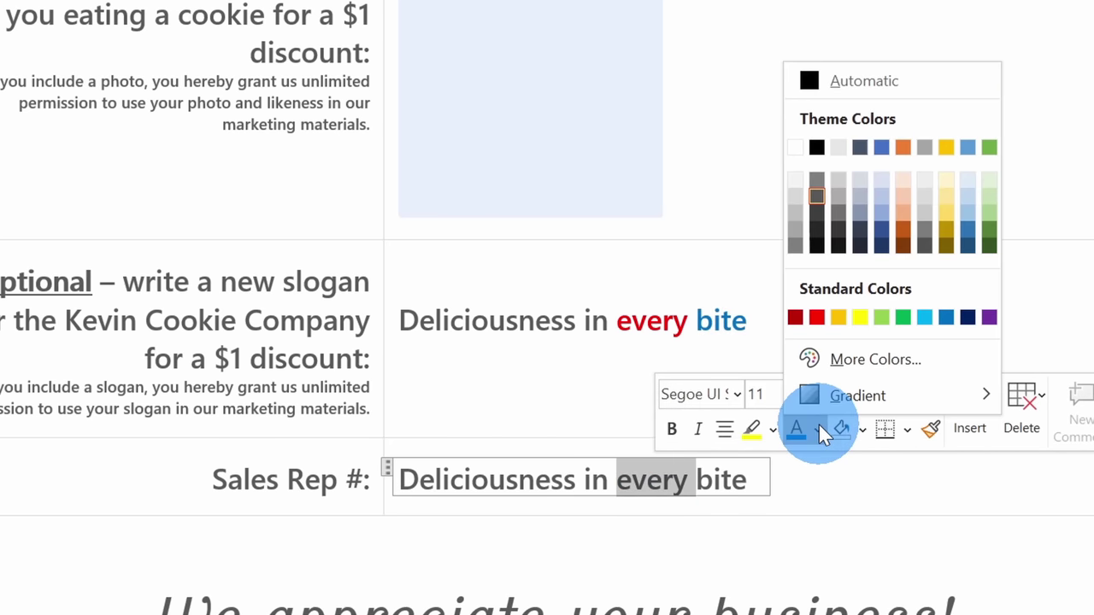
left_click(816, 317)
left_click(704, 480)
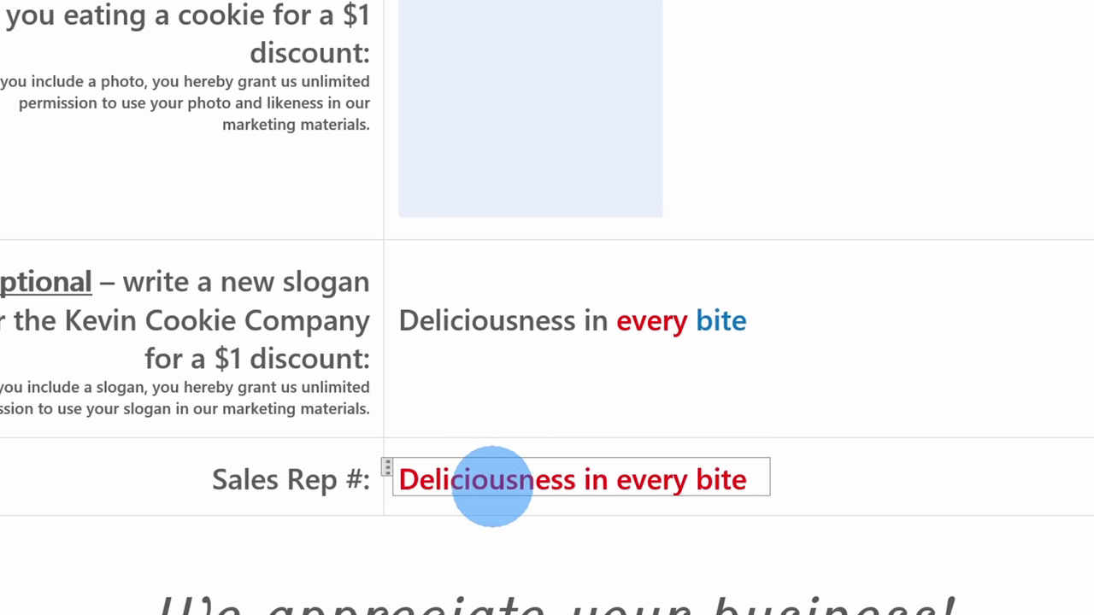